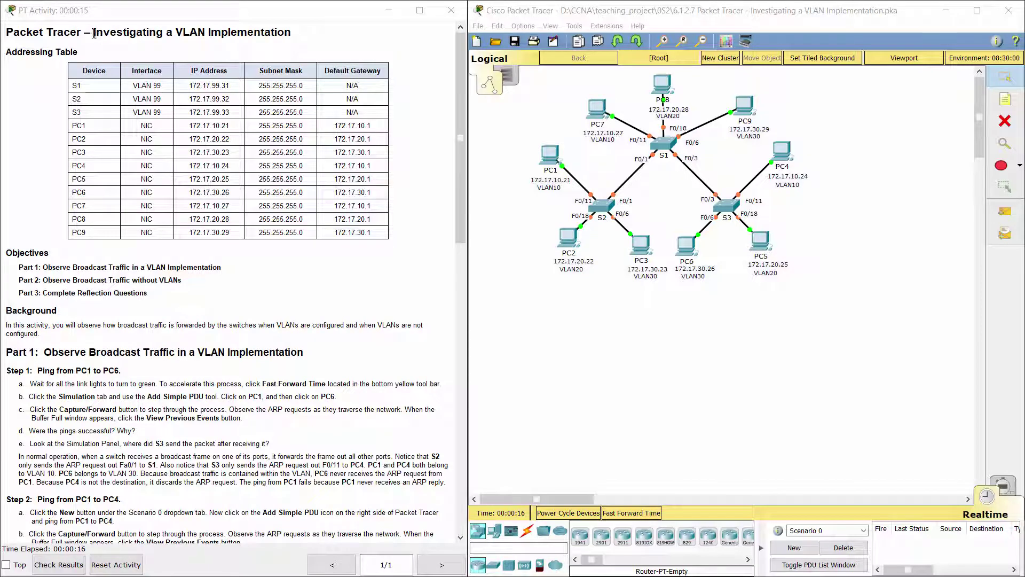
- Read the activity's title, Background section, Part 1 heading and the Step 1 heading on pinging from PC1 to PC6
drag(93, 33, 304, 28)
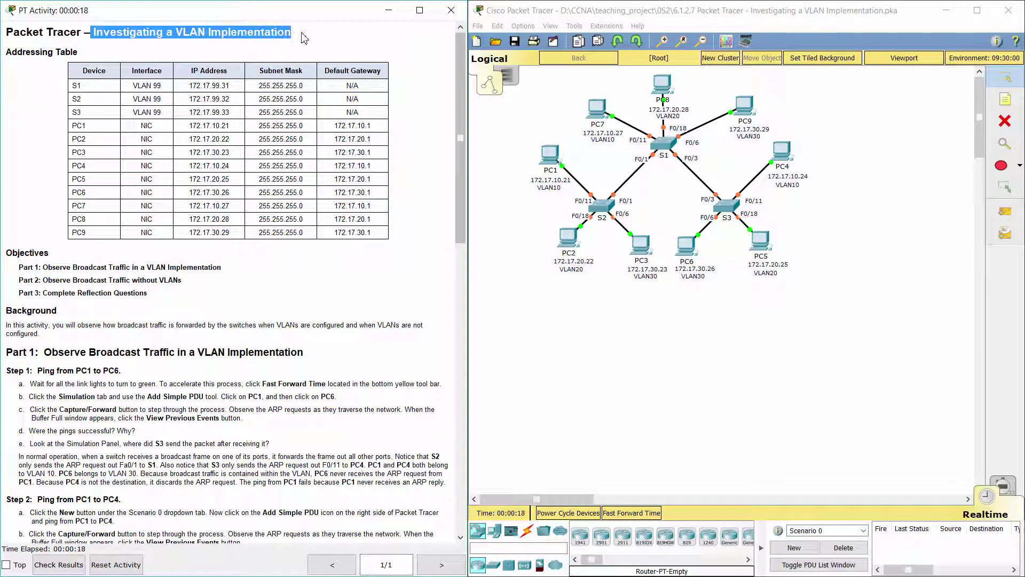
click(304, 37)
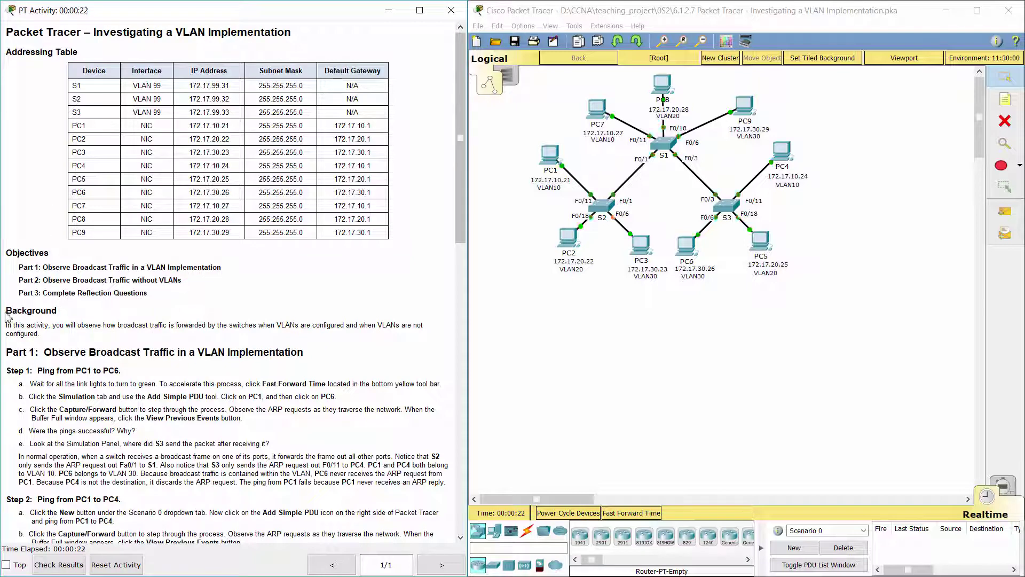
drag(7, 310, 69, 314)
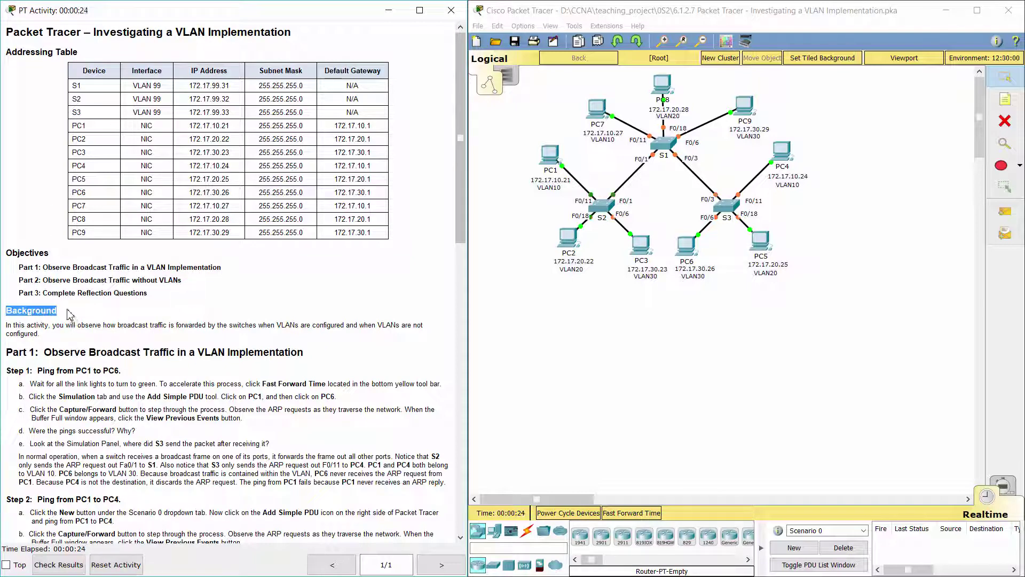
click(69, 314)
drag(4, 327, 52, 333)
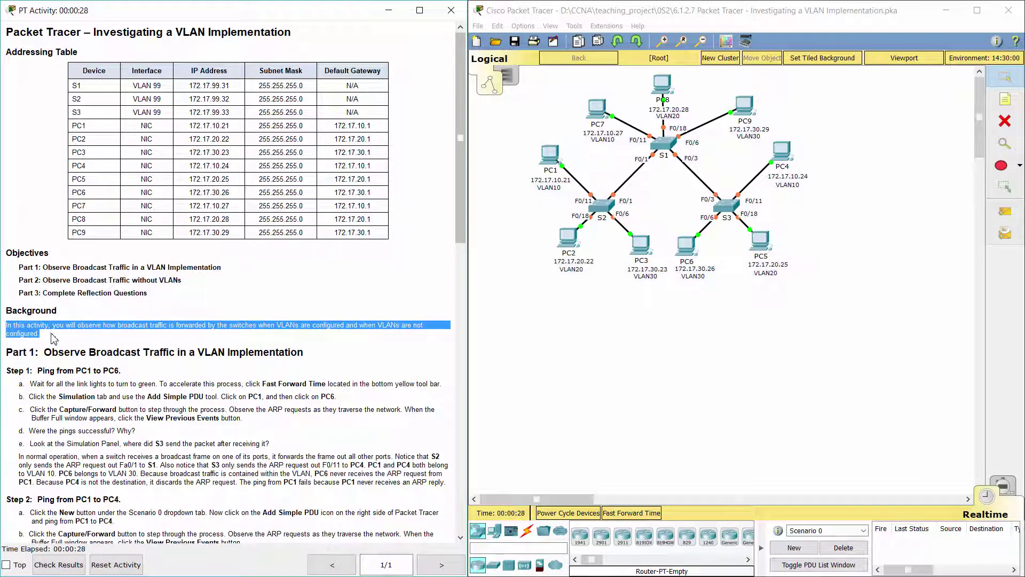
click(53, 338)
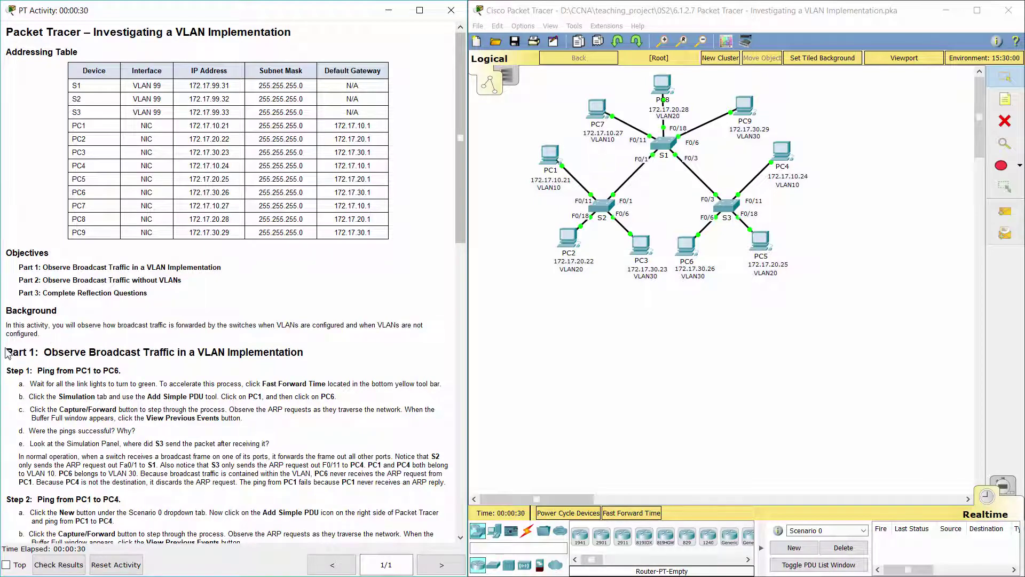
drag(7, 352, 318, 350)
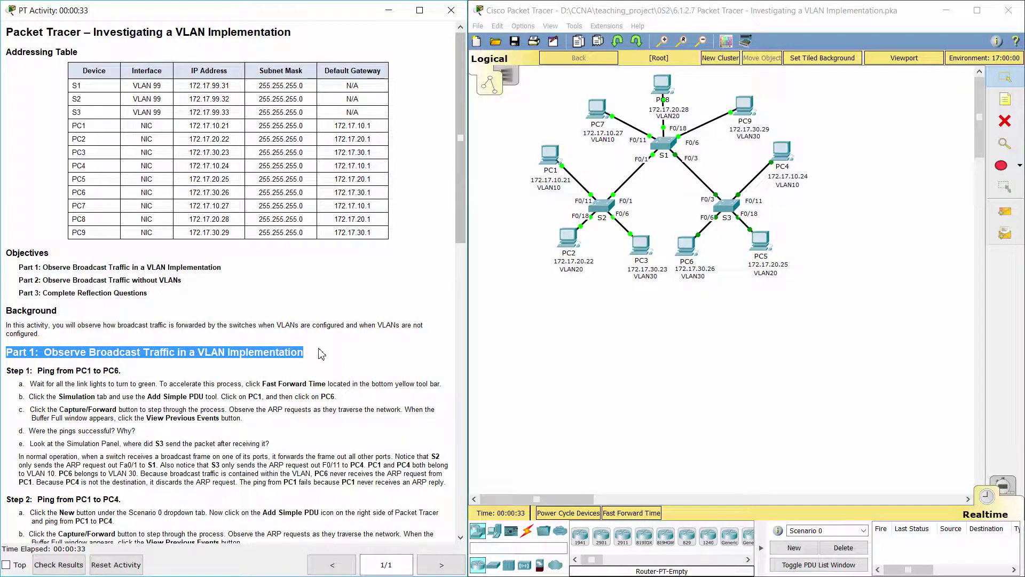
click(322, 354)
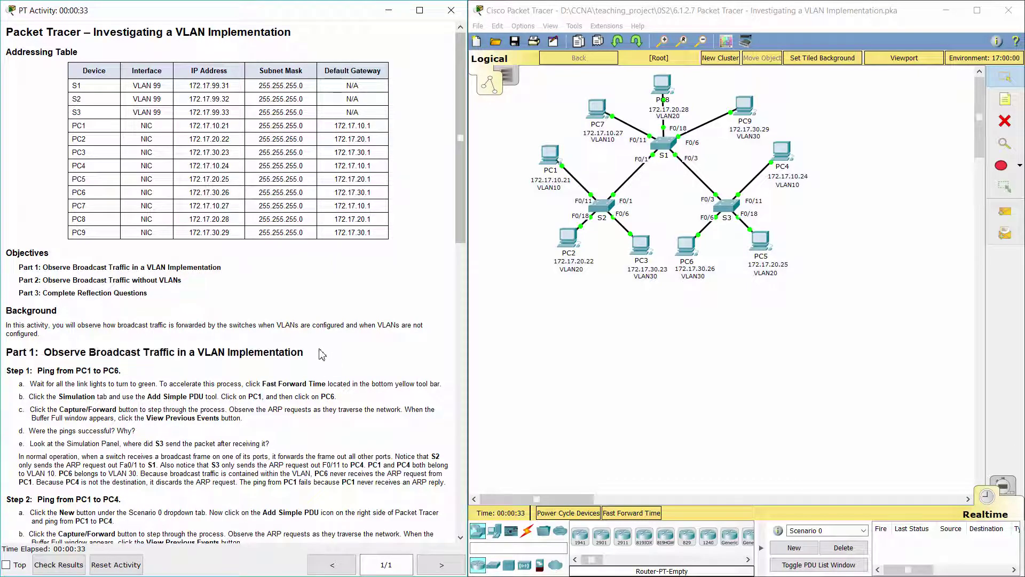
drag(6, 371, 132, 375)
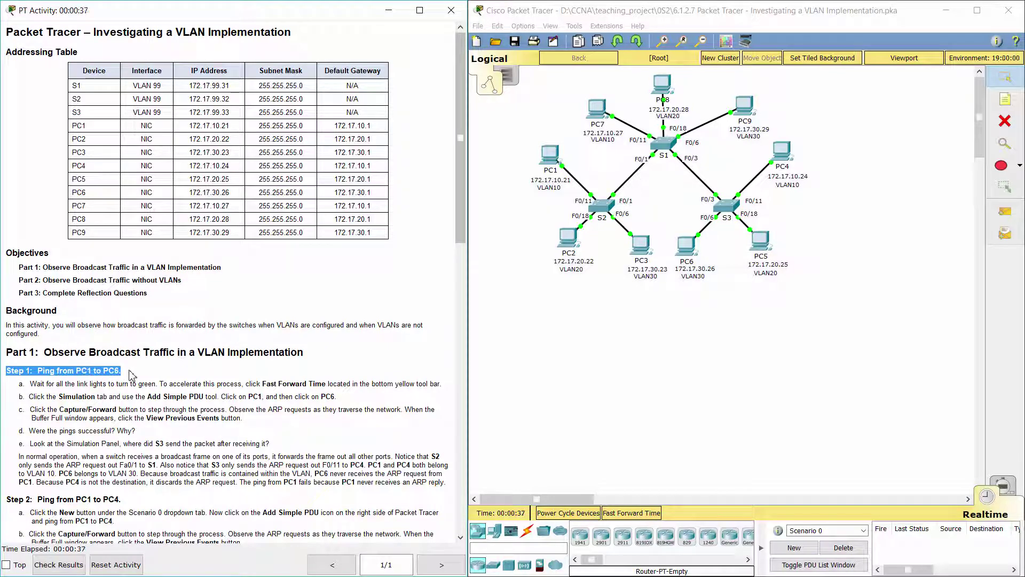
click(132, 374)
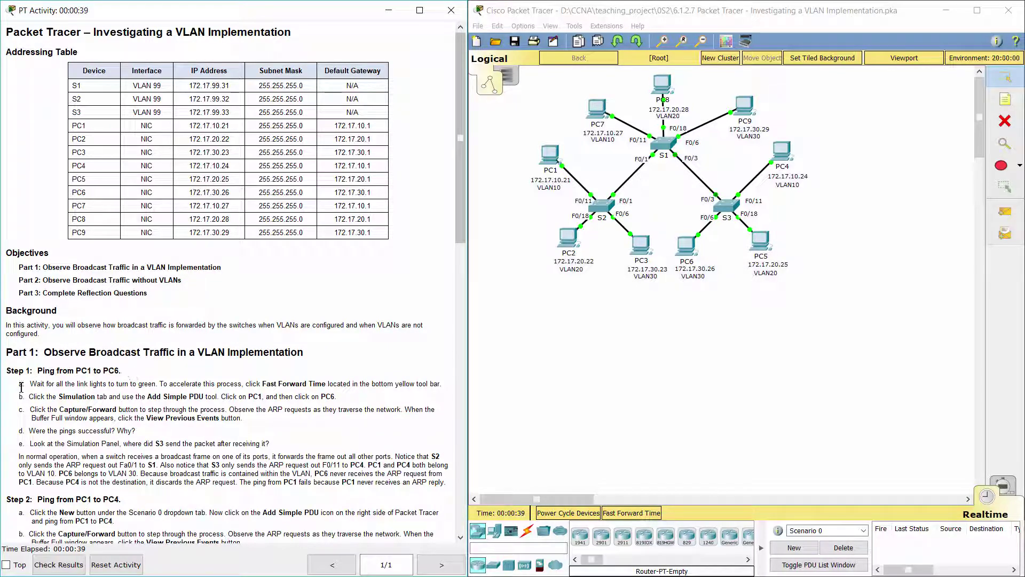
- Follow instruction a of Step 1 and fast-forward the network time to speed up the link lights turning green
drag(21, 385, 161, 385)
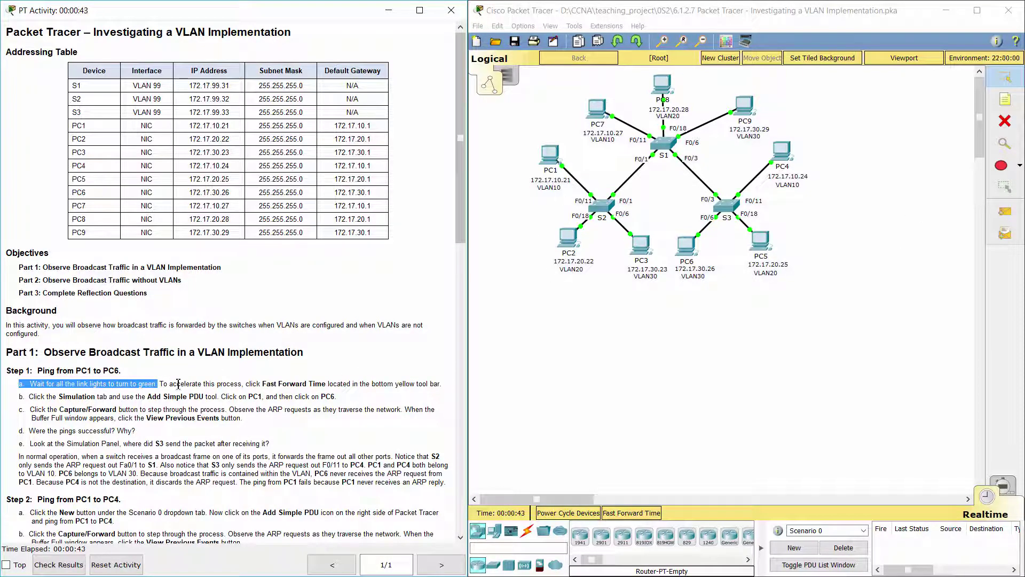
drag(160, 383, 443, 379)
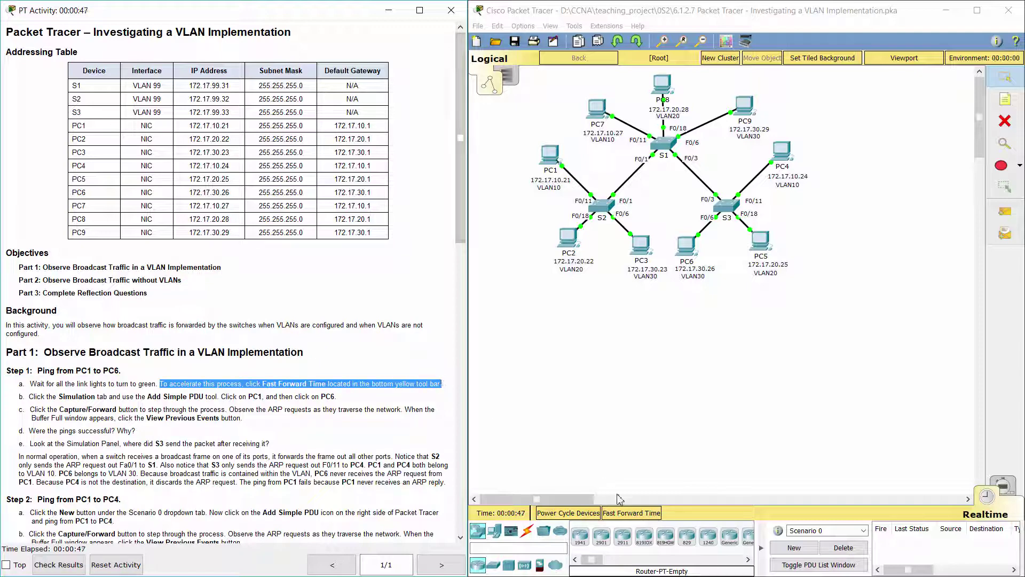
click(639, 514)
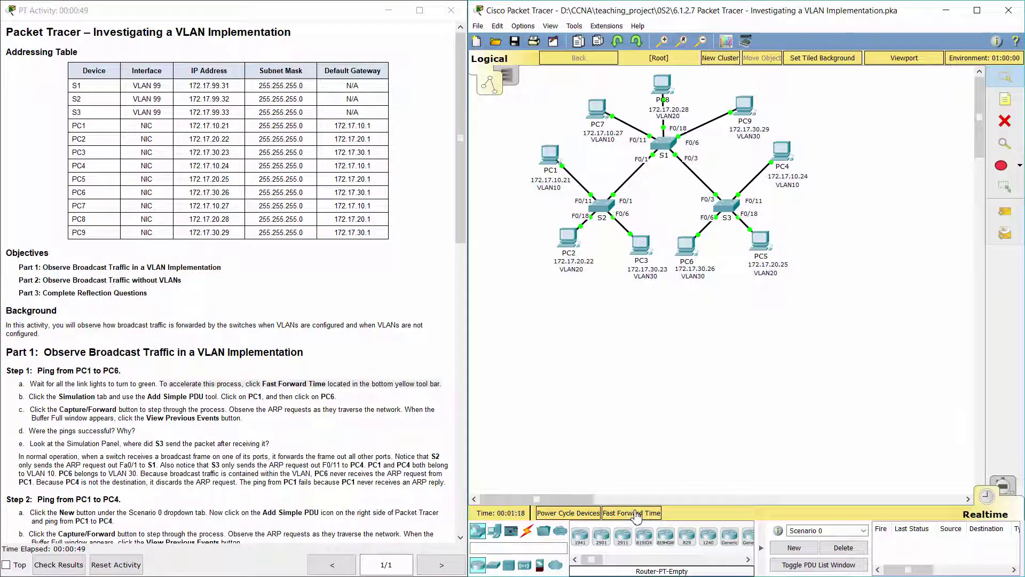
- Switch to Simulation mode and add a simple PDU from PC1 to PC6, as instruction b describes
drag(7, 398, 353, 401)
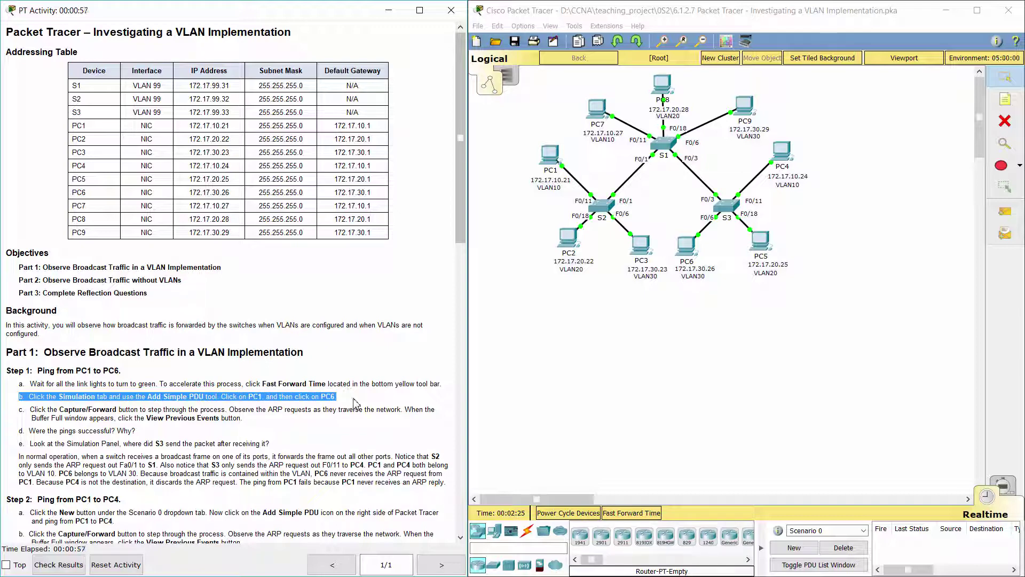
click(356, 402)
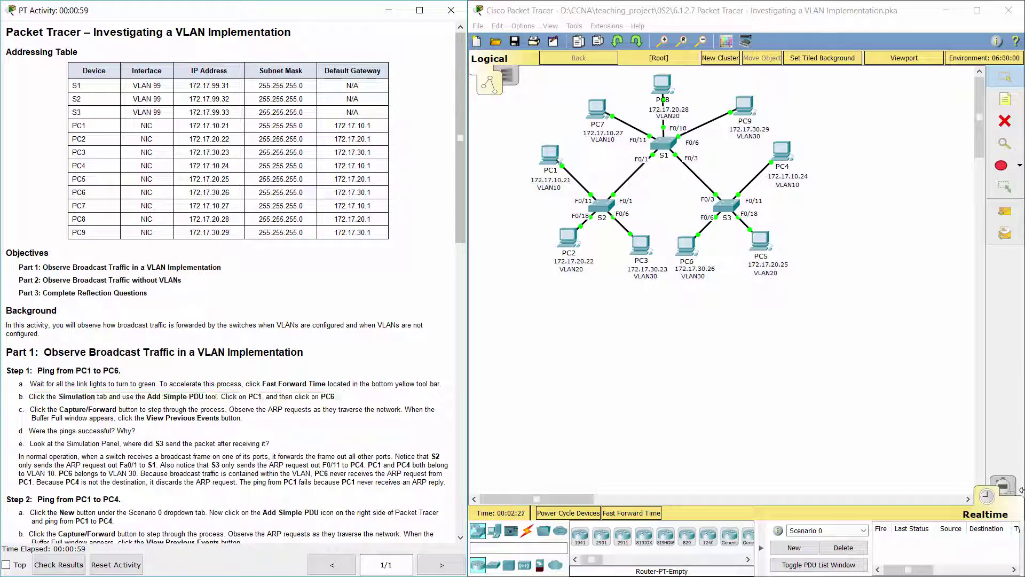
click(1004, 487)
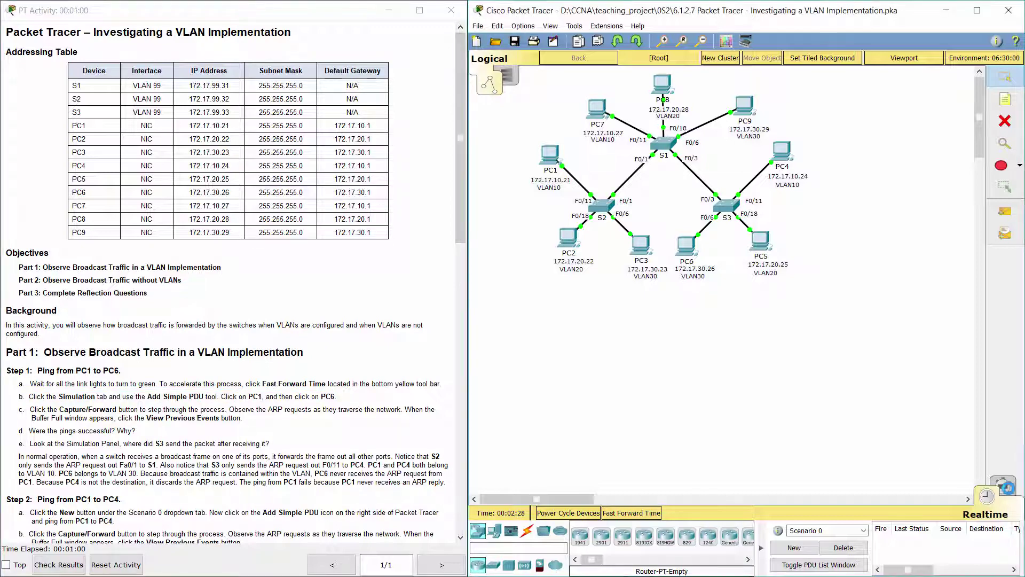
click(1005, 212)
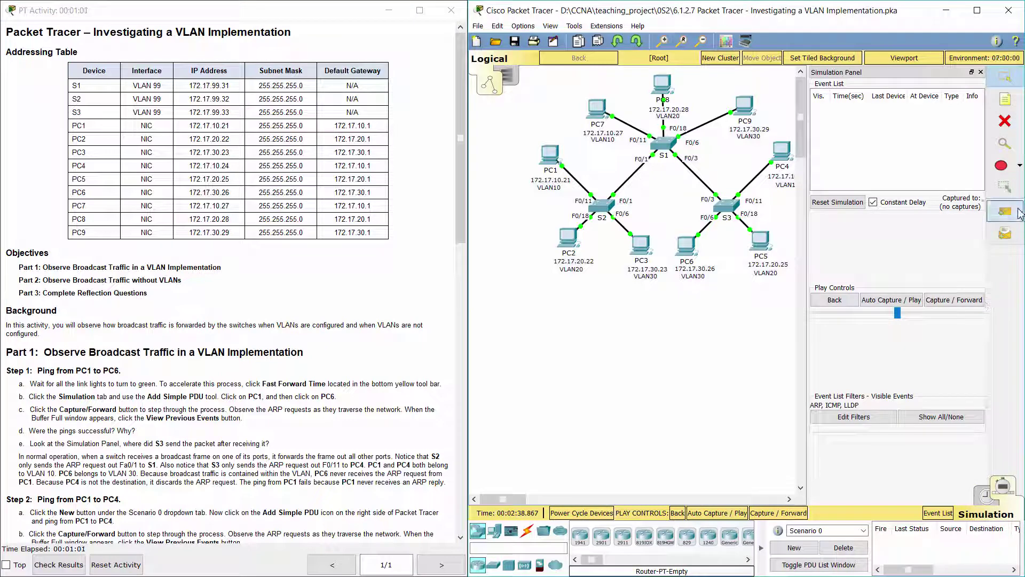
click(547, 161)
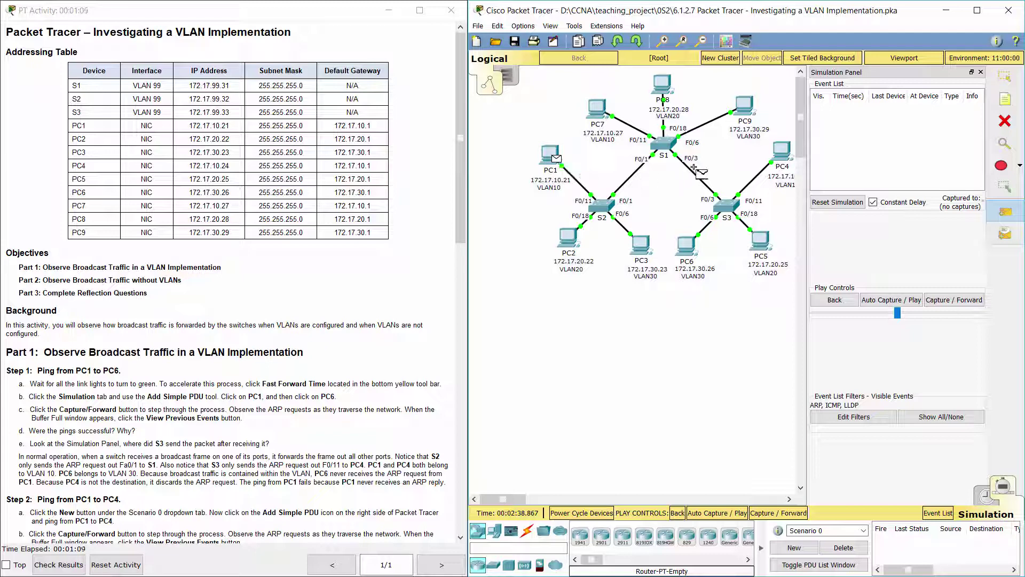
click(686, 253)
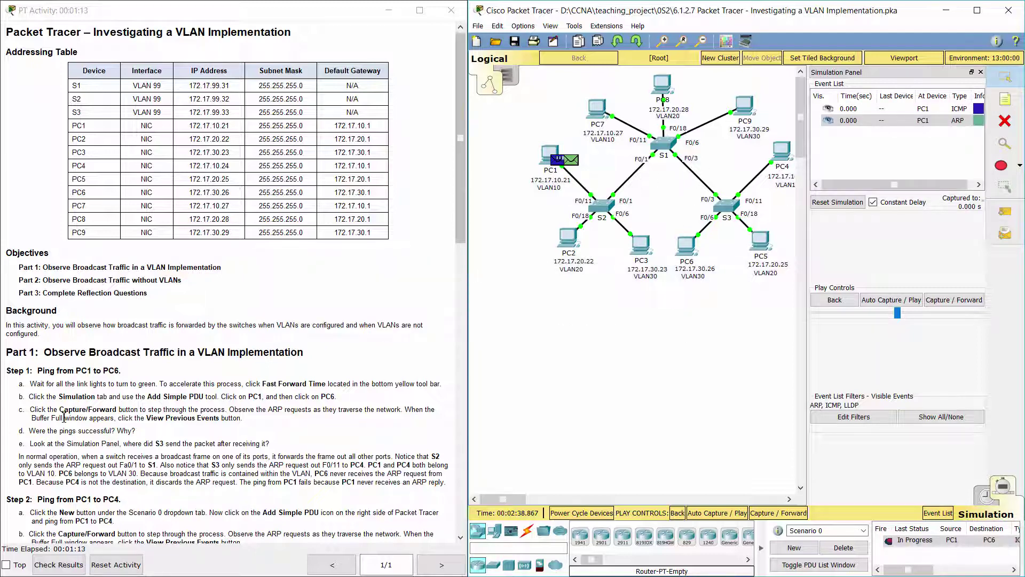
- Step the PC1-to-PC6 ping through the simulation with Capture/Forward until the event buffer is full, and keep the previous events in view
drag(20, 409, 375, 425)
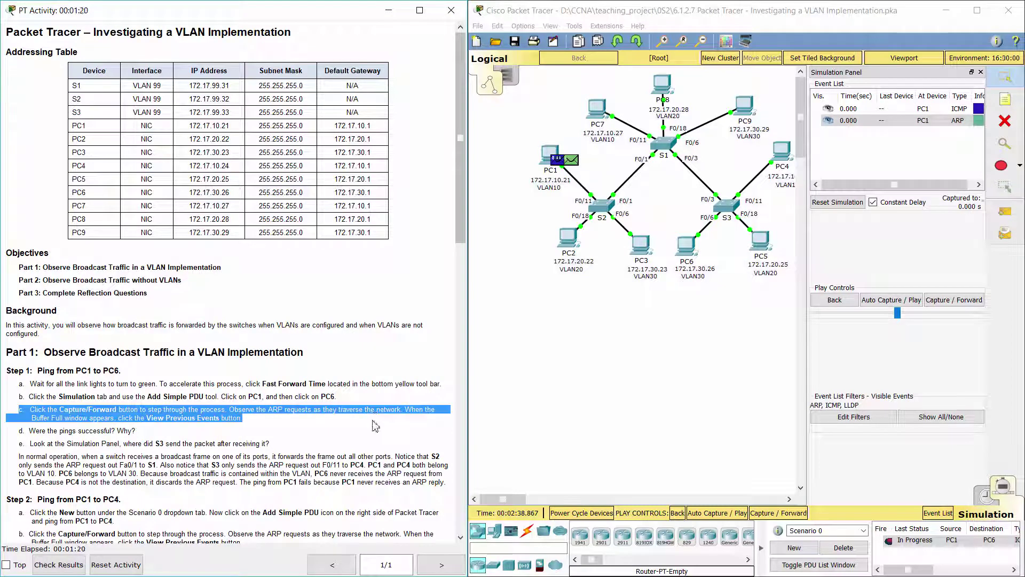
click(269, 429)
click(958, 303)
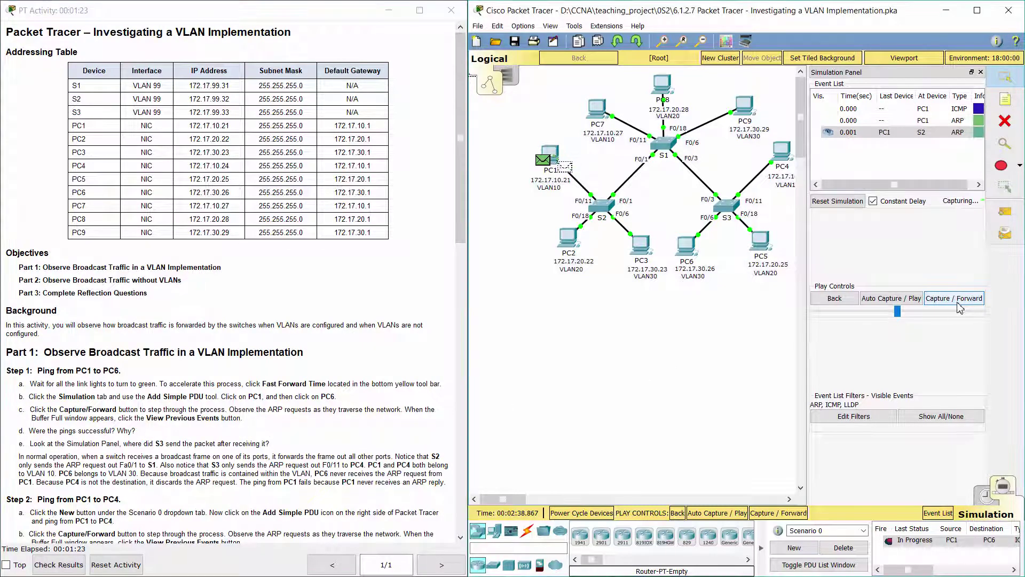
click(958, 302)
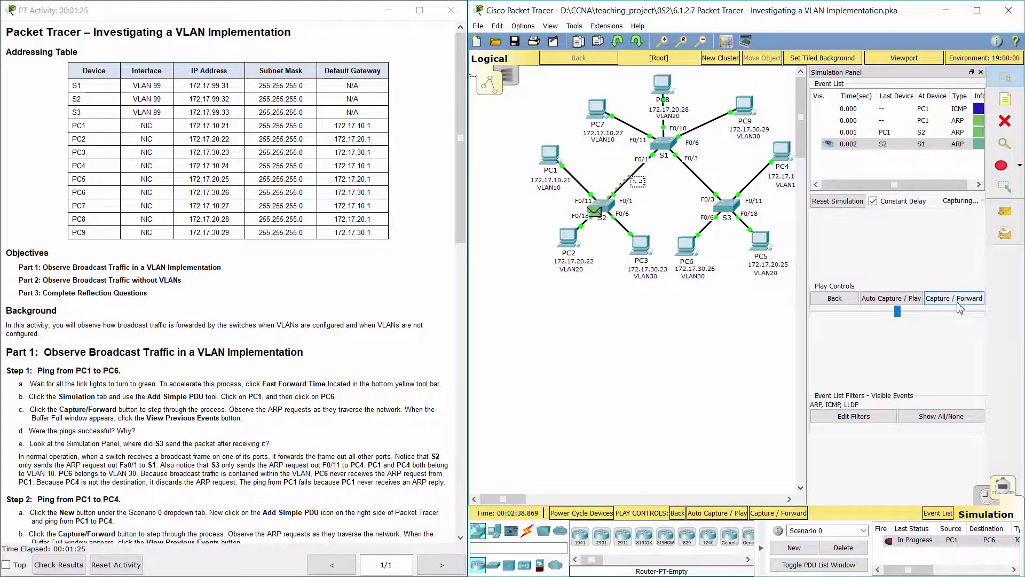
click(960, 302)
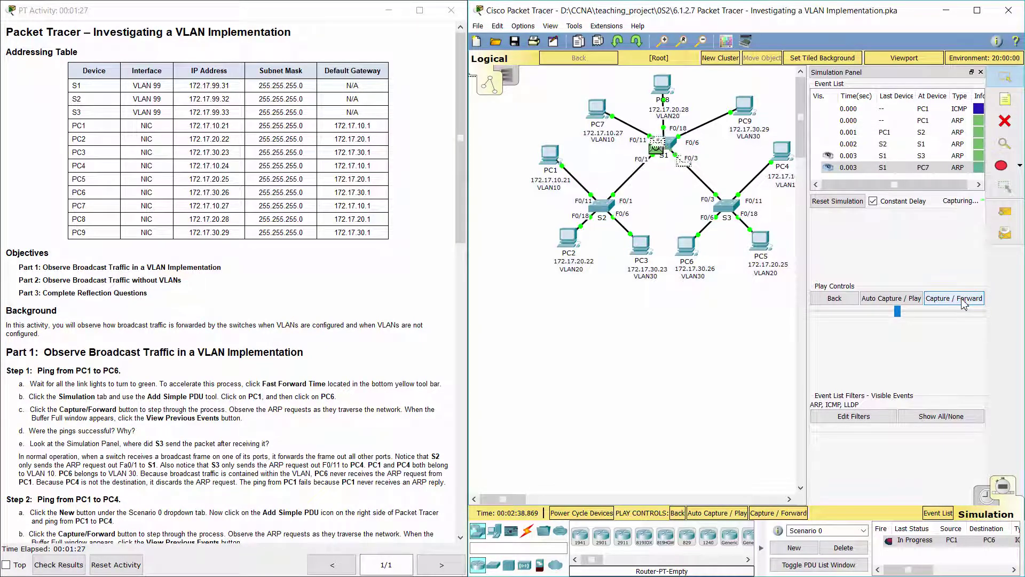
click(963, 302)
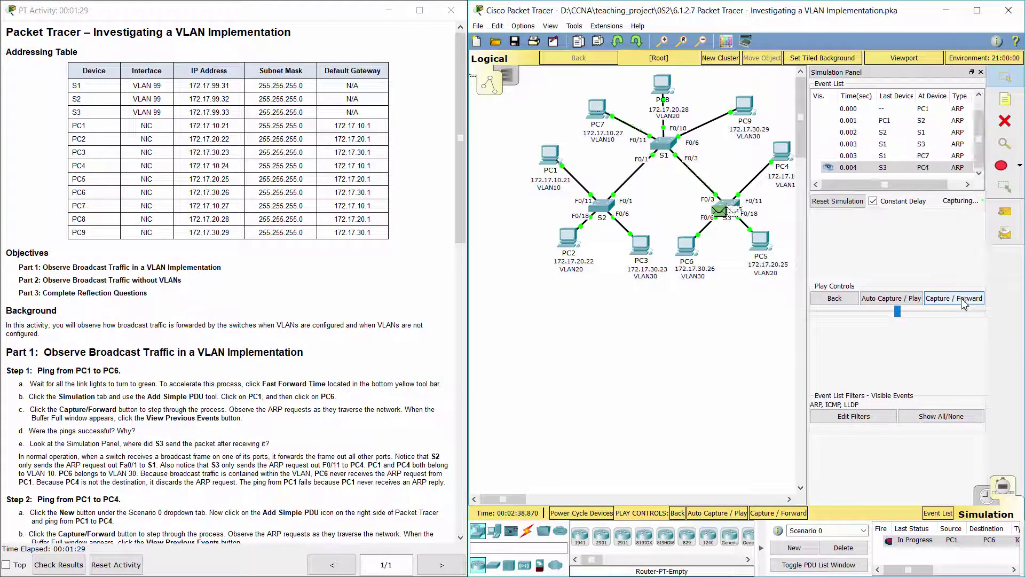
click(963, 302)
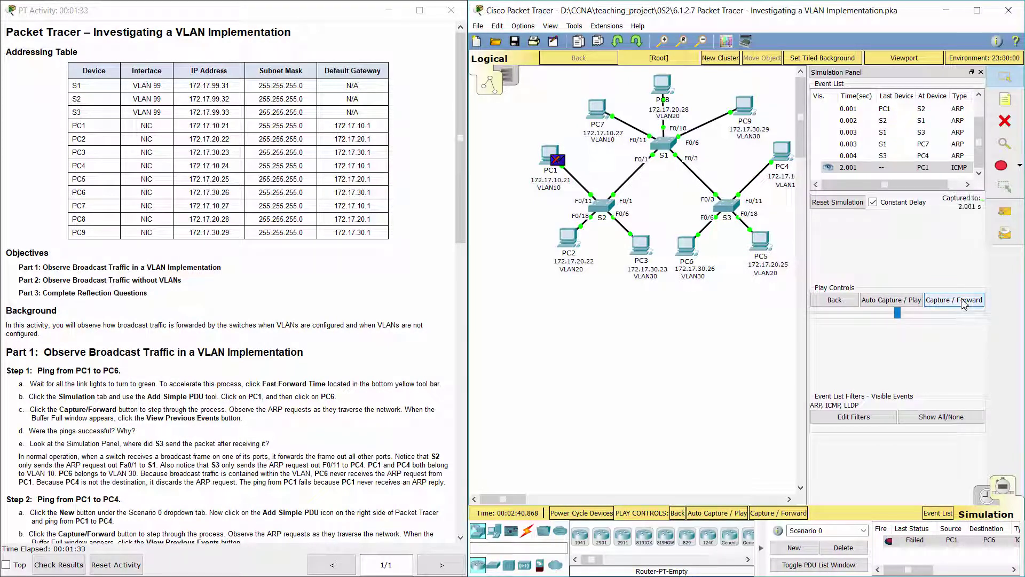
click(963, 302)
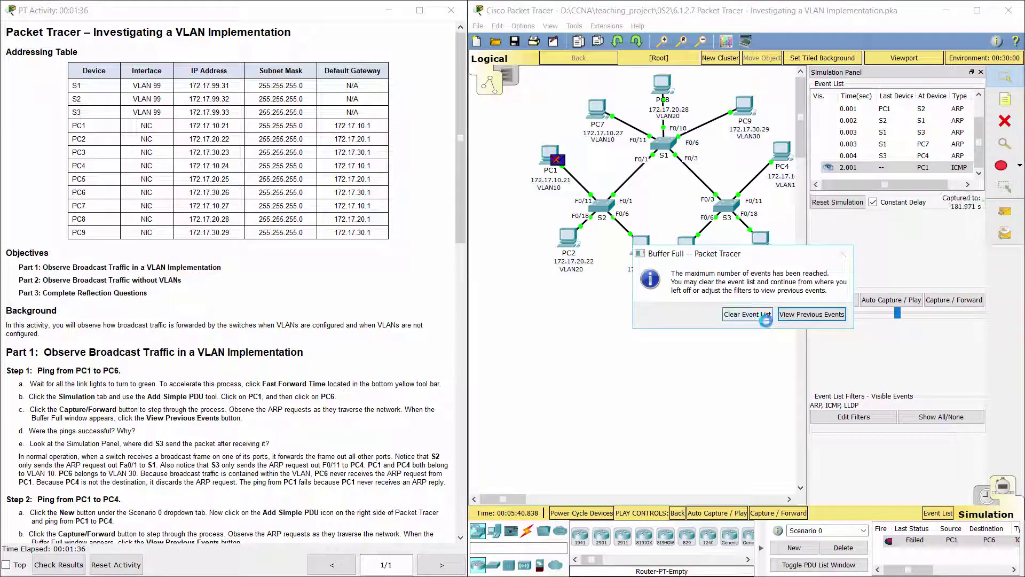
click(812, 314)
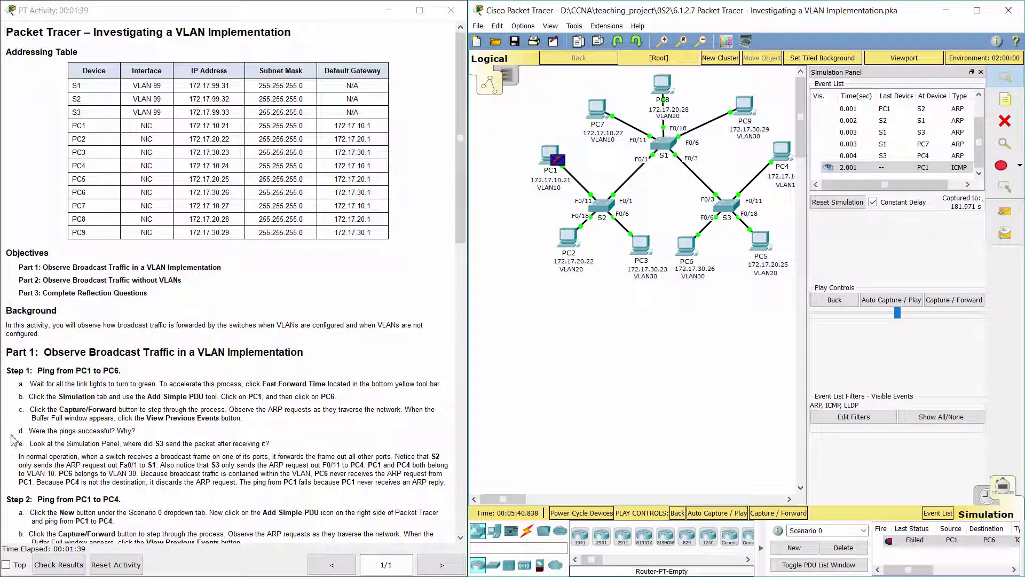
- Read Step 1 questions d and e about the ping and S3's forwarding, plus the explanation of broadcast behaviour below them
drag(16, 430, 164, 433)
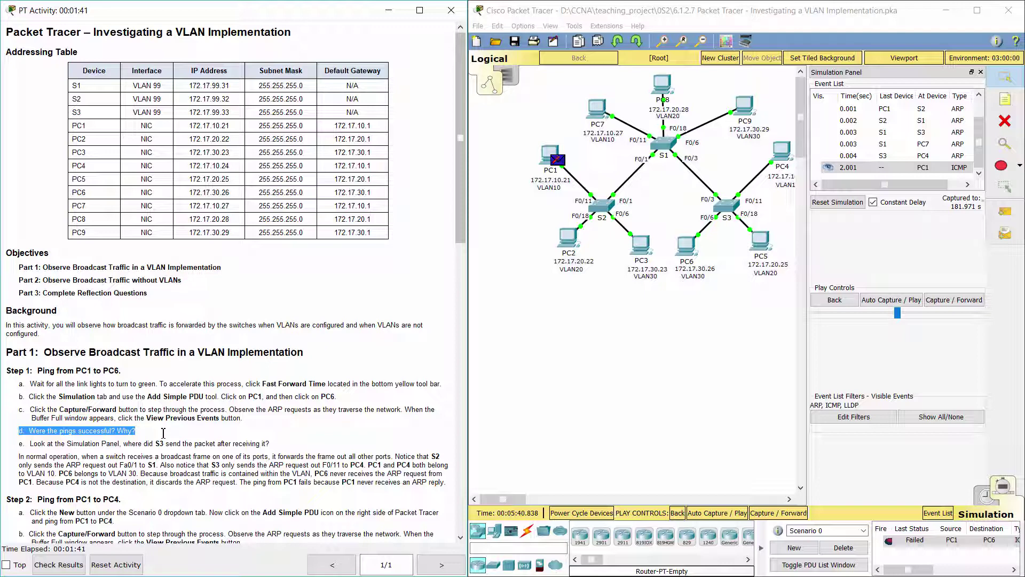
click(150, 435)
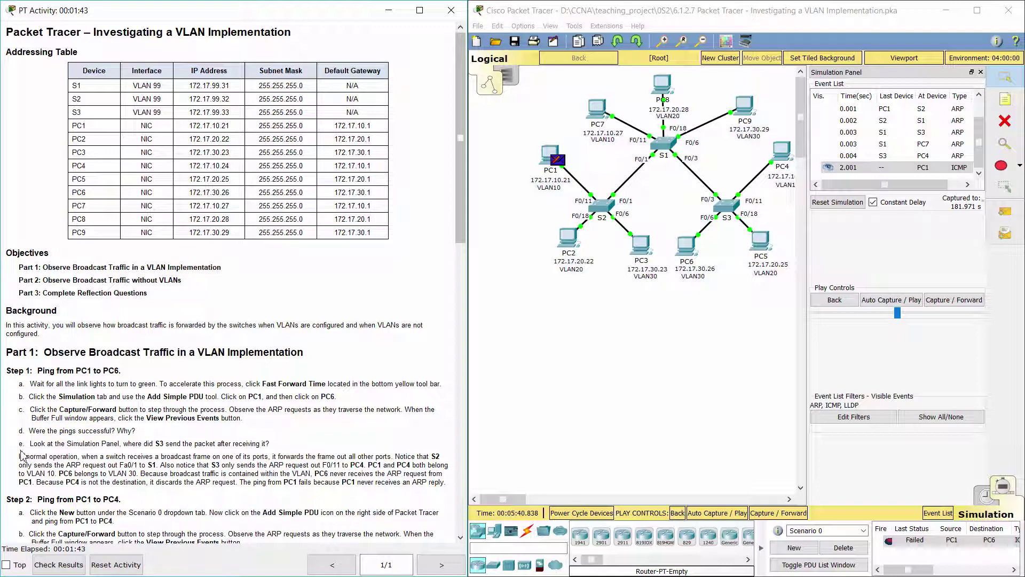
drag(23, 455, 290, 443)
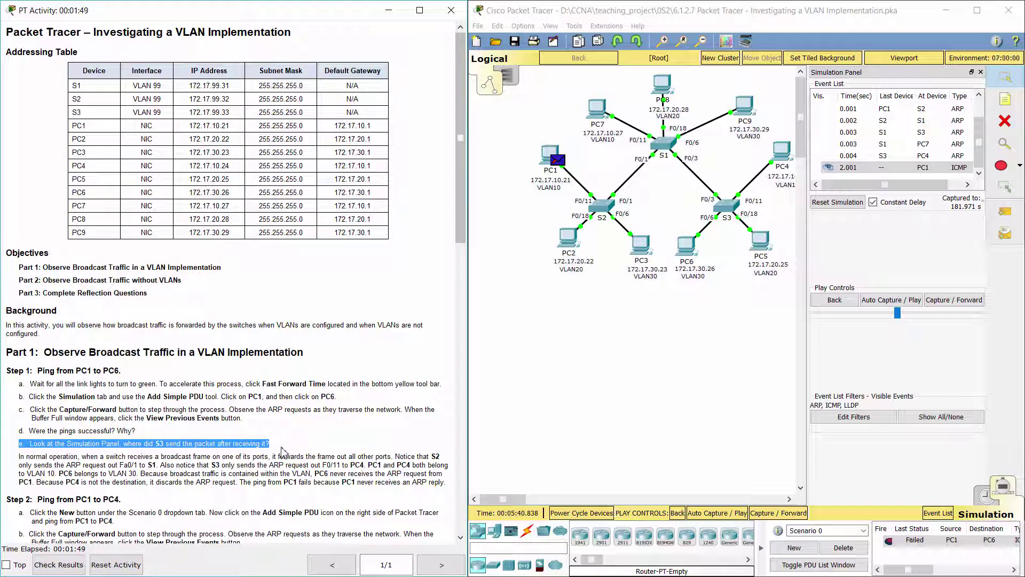
click(282, 451)
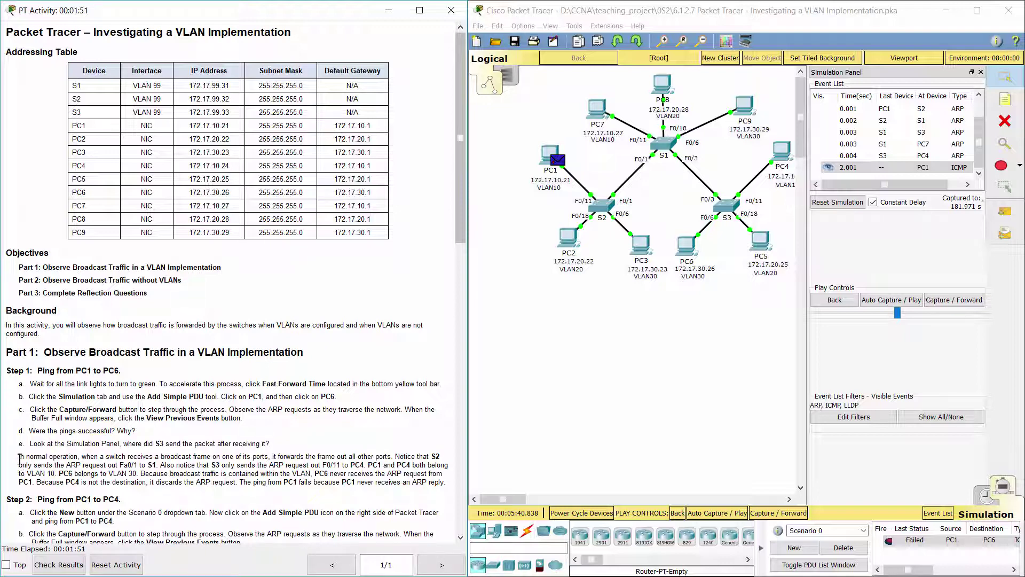
drag(19, 458, 453, 483)
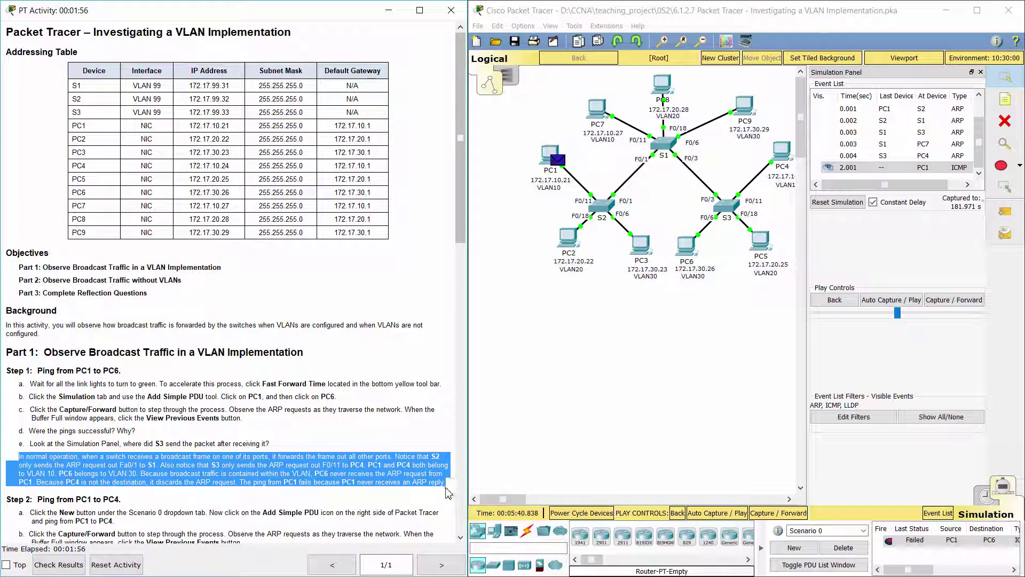
click(447, 493)
- Follow Step 2 instruction a by creating a new scenario and adding a simple PDU from PC1 to PC4
scroll(441, 475, down, 5)
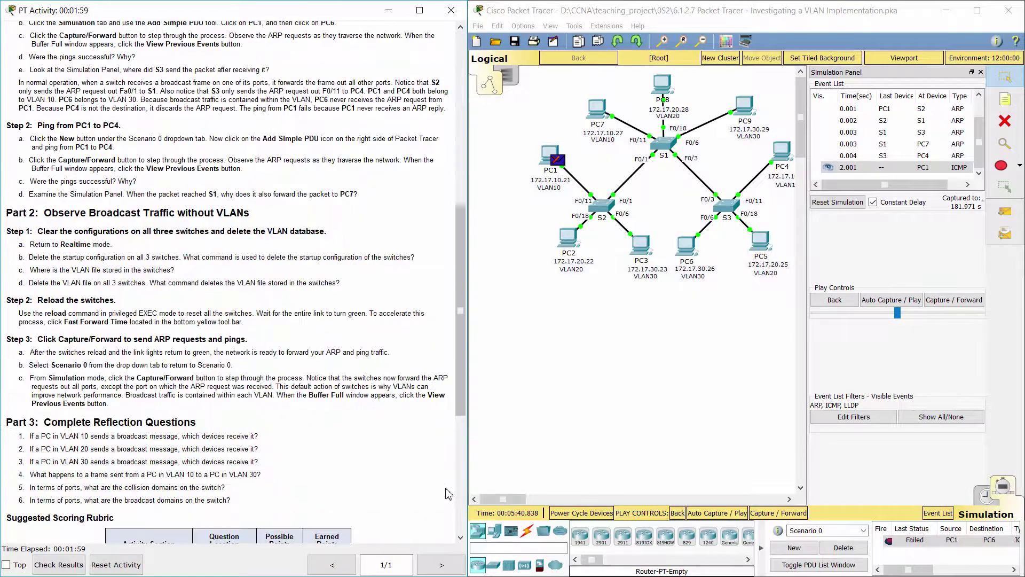
drag(8, 238, 127, 234)
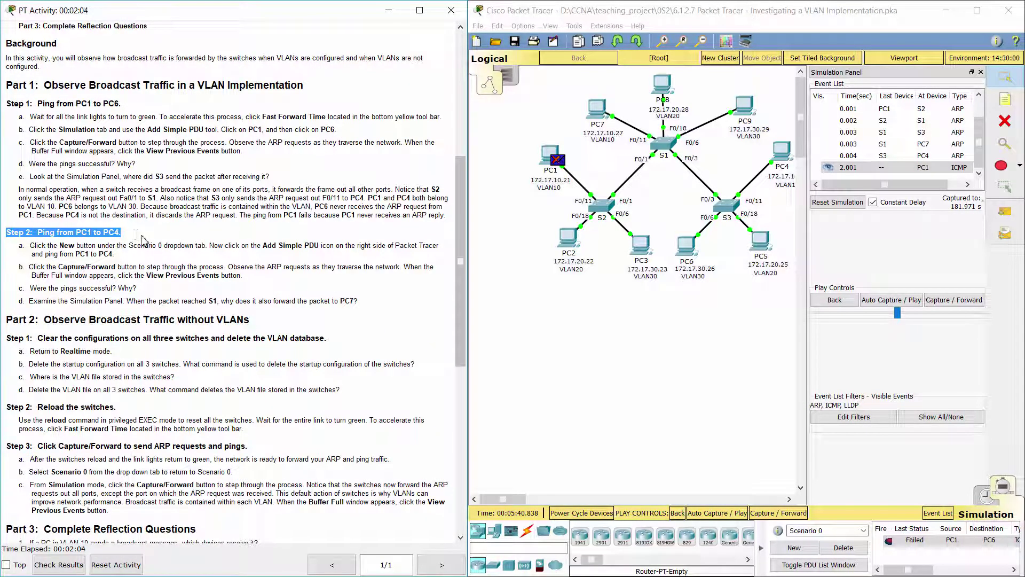
click(144, 238)
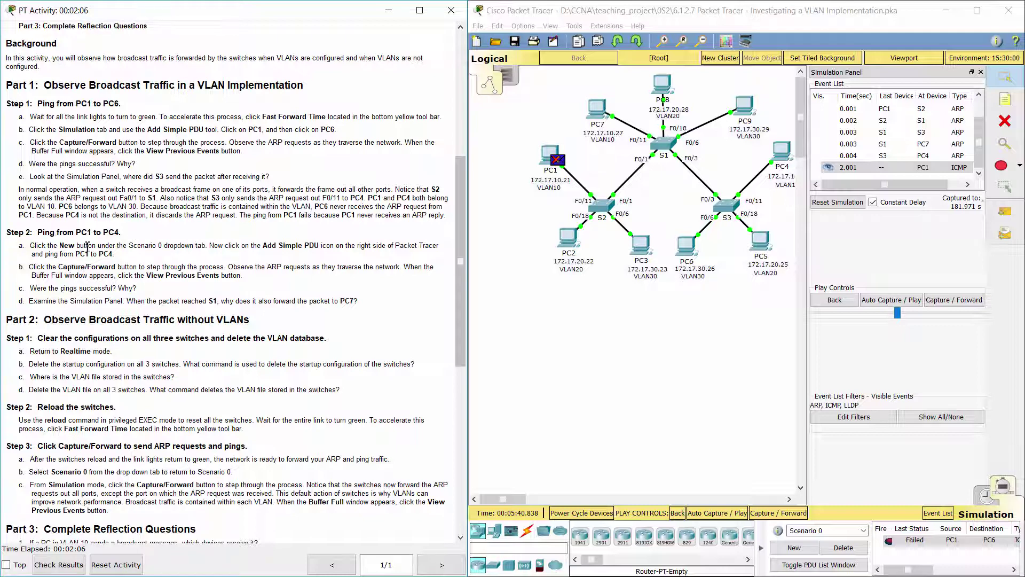
drag(21, 245, 220, 252)
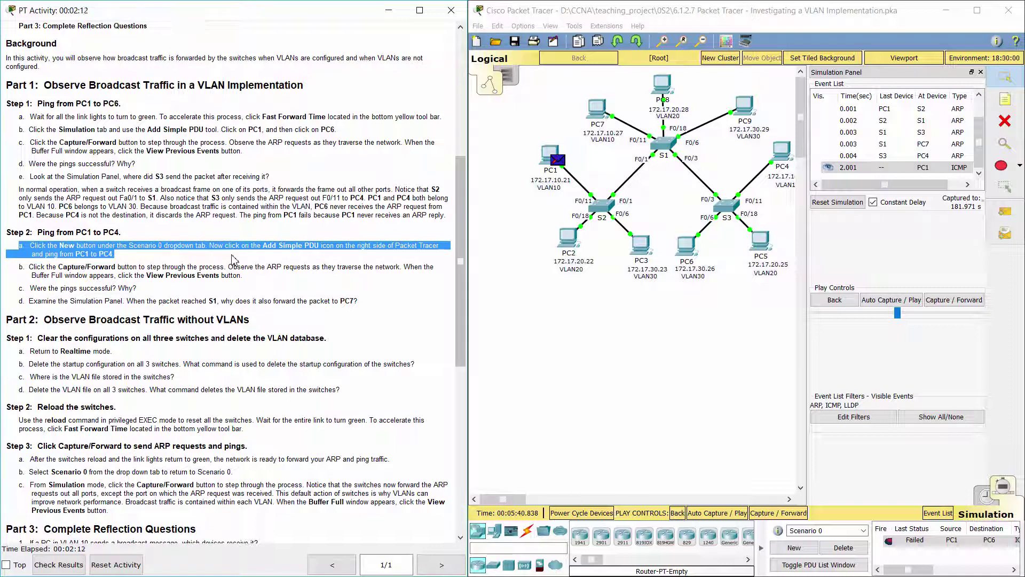
click(232, 259)
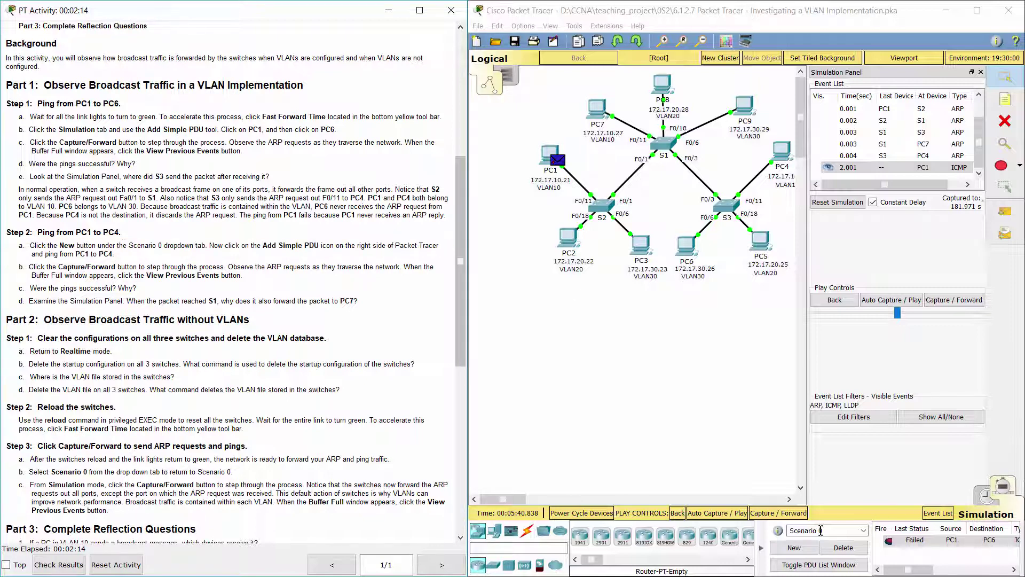
click(807, 549)
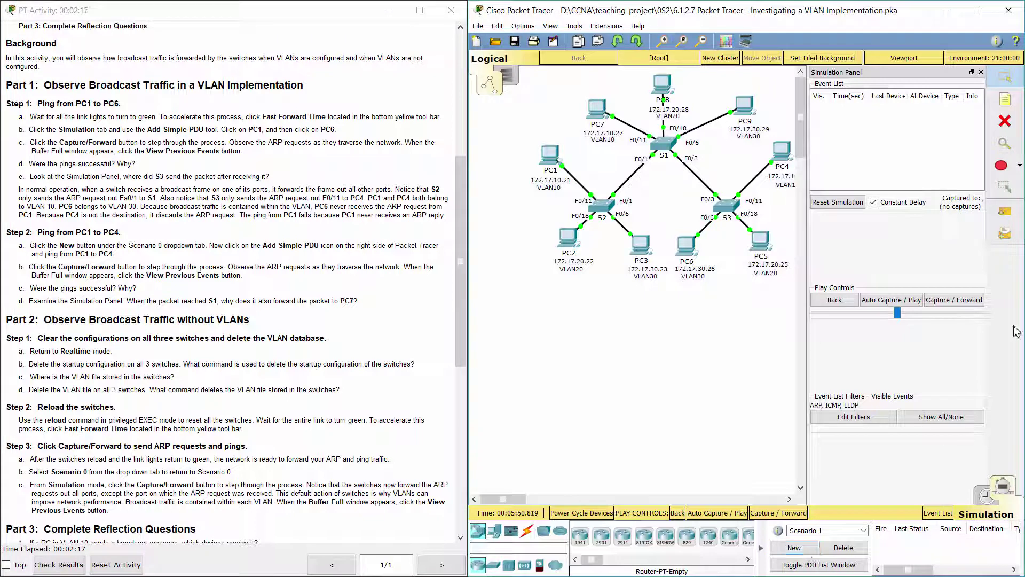
click(1005, 218)
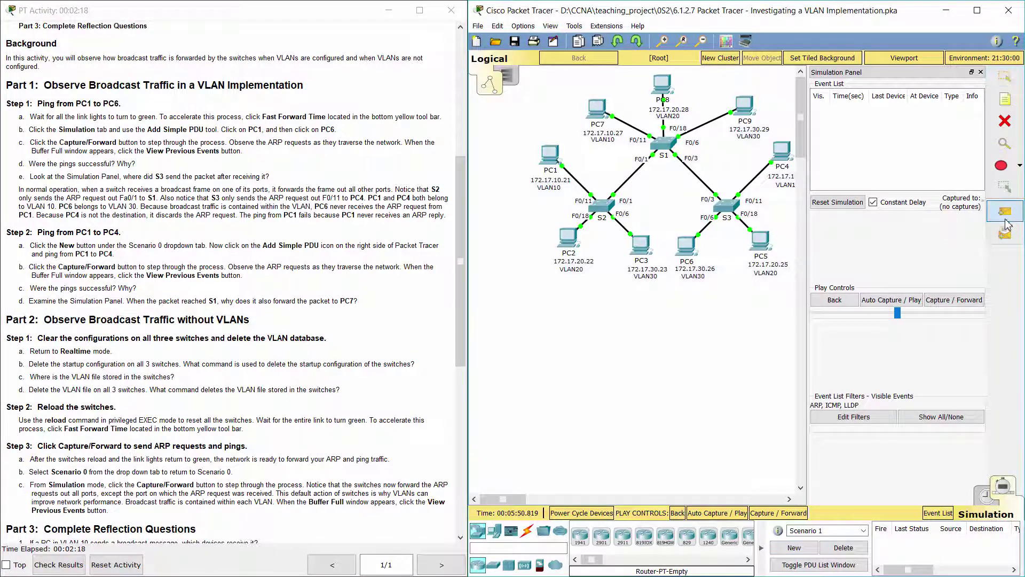
click(550, 158)
click(781, 152)
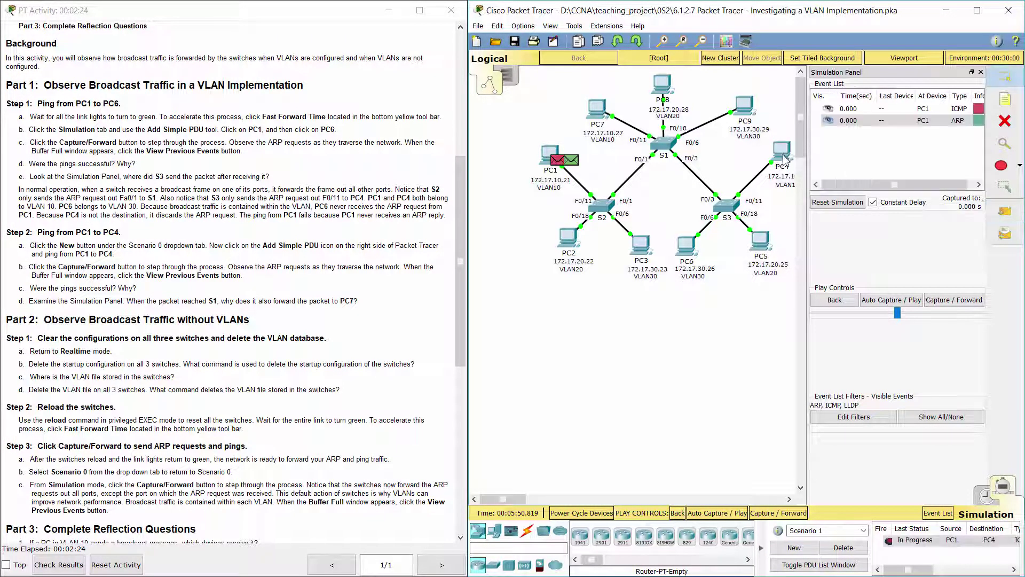
- Step the PC1-to-PC4 ping through its ARP and ICMP events with Capture/Forward until the buffer is full, and keep the previous events in view
drag(499, 499, 506, 502)
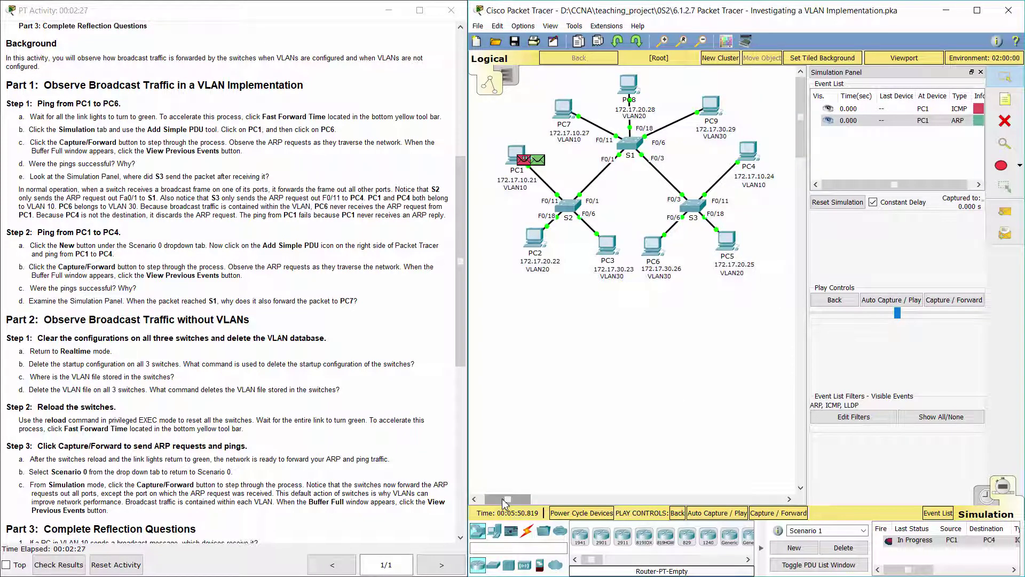
drag(16, 271, 256, 279)
click(944, 301)
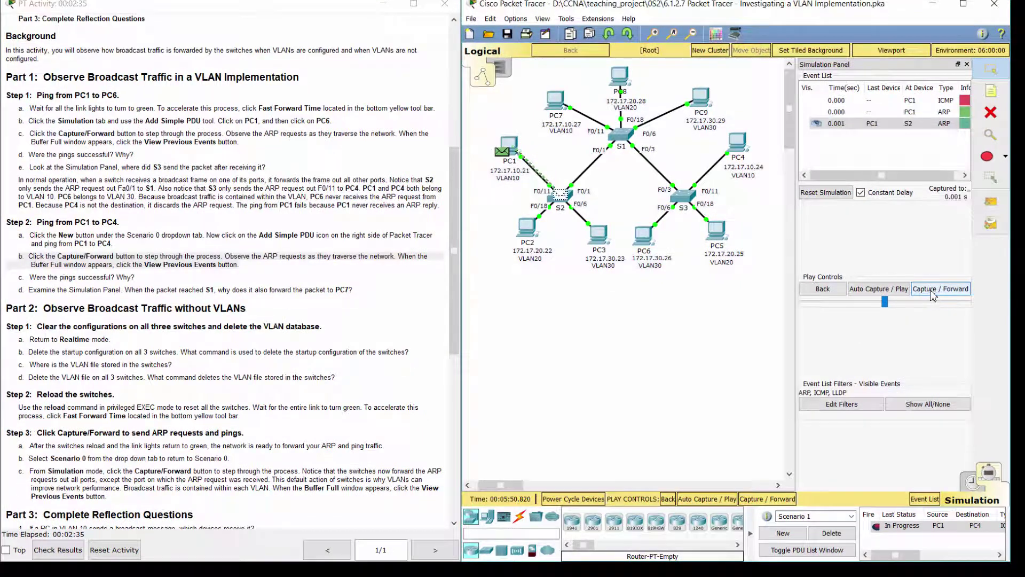
click(934, 295)
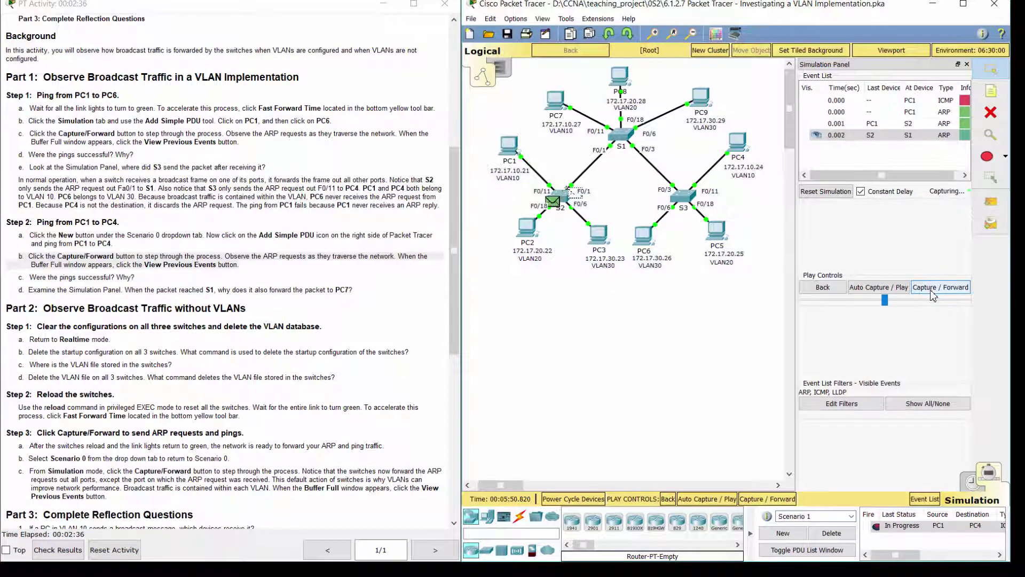
click(936, 291)
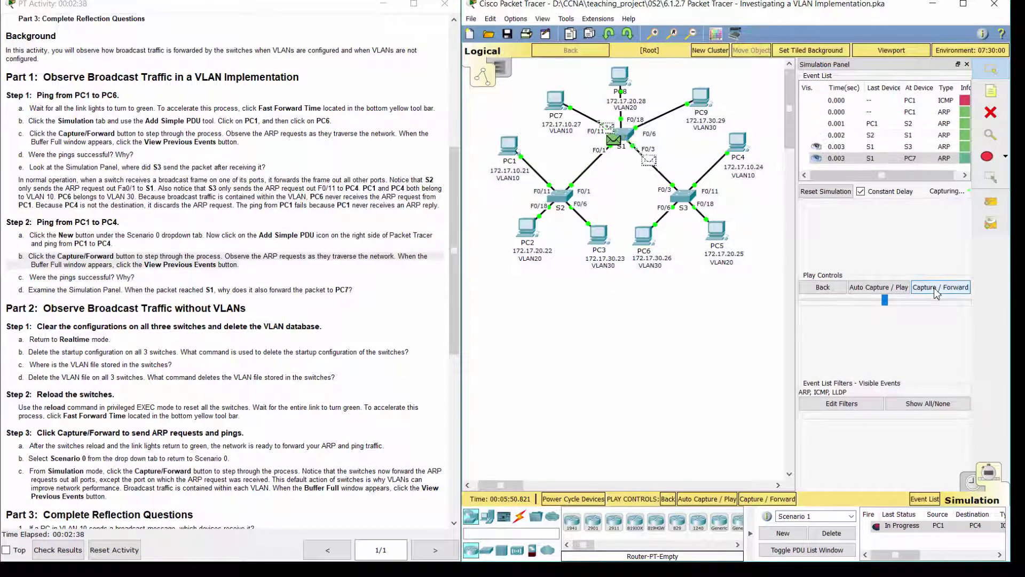
click(940, 289)
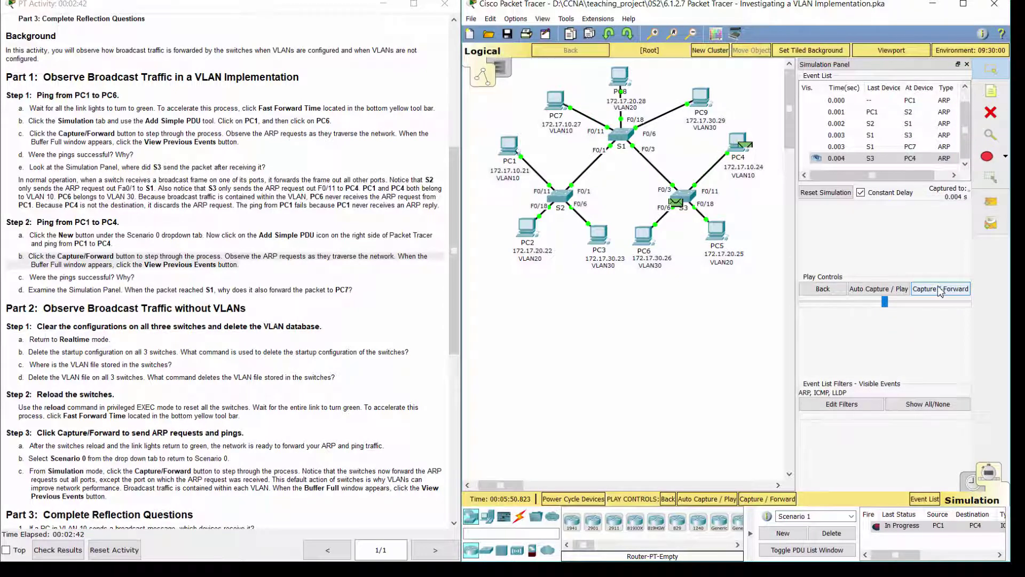
click(941, 291)
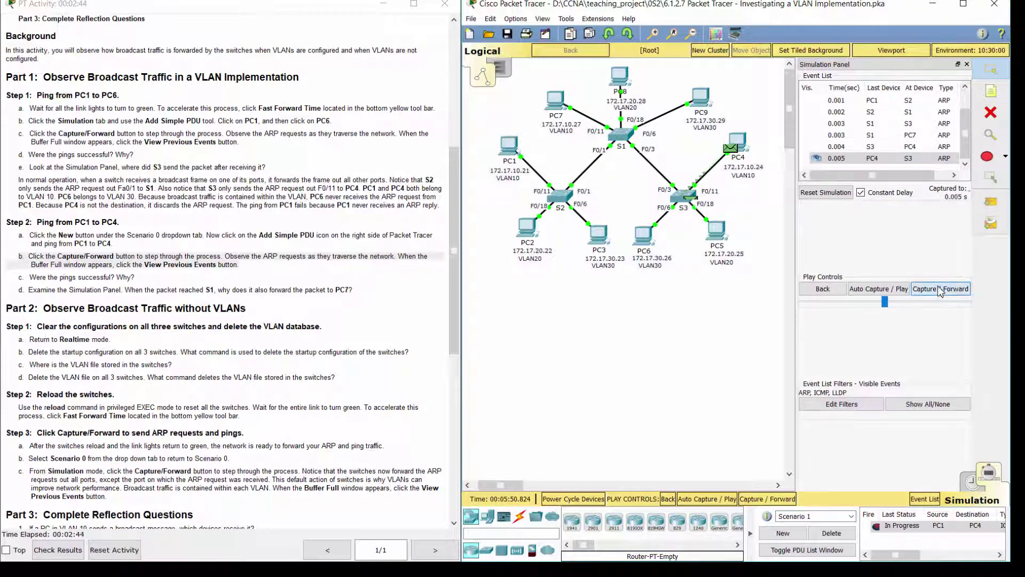
click(940, 288)
click(940, 287)
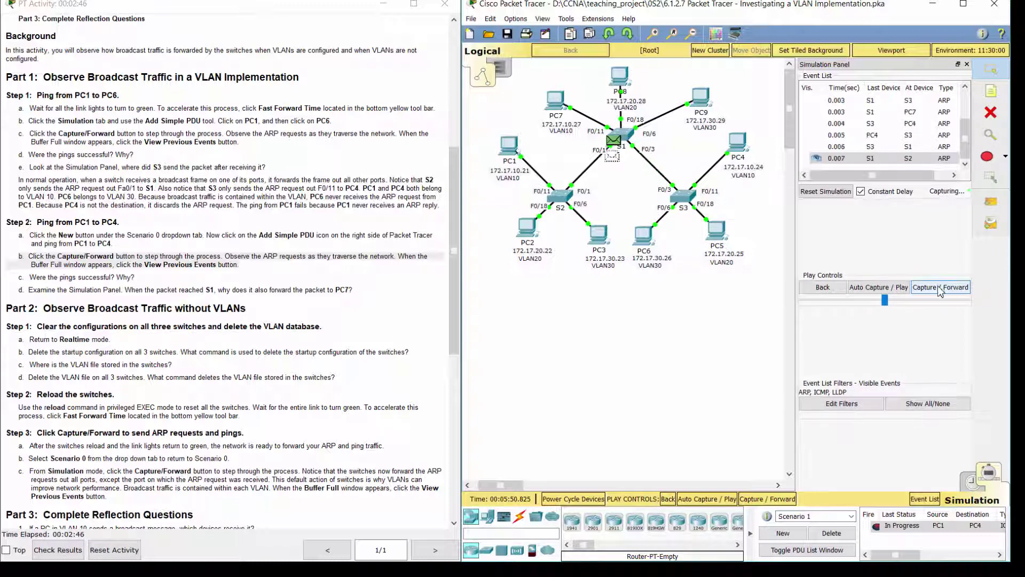
click(940, 288)
click(940, 288)
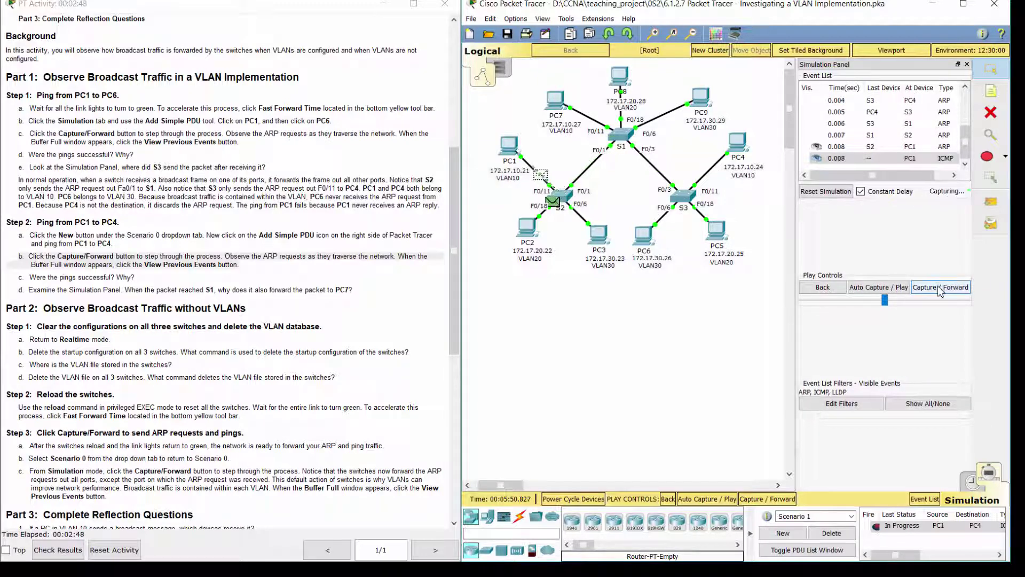
click(939, 289)
click(940, 288)
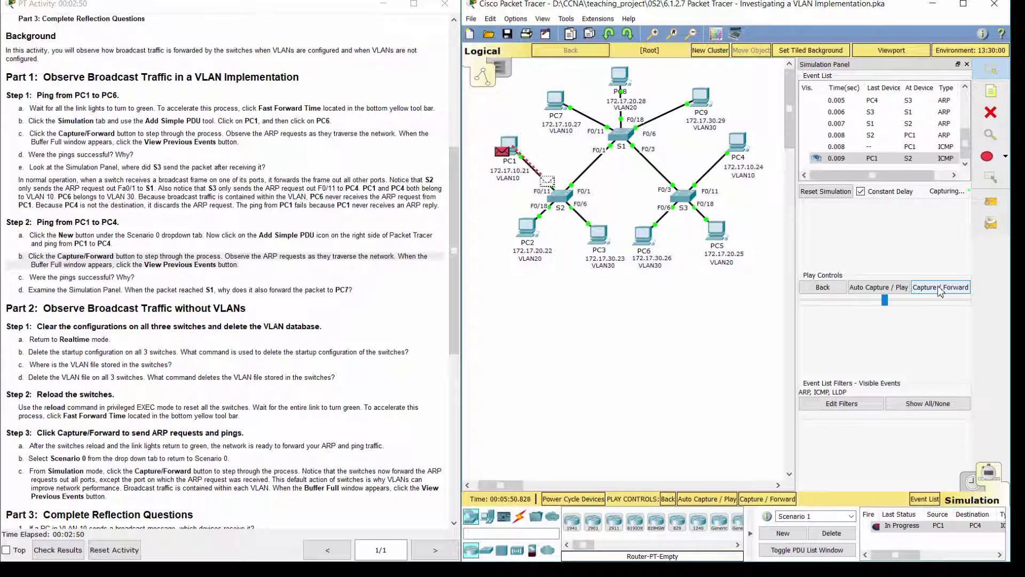
click(940, 288)
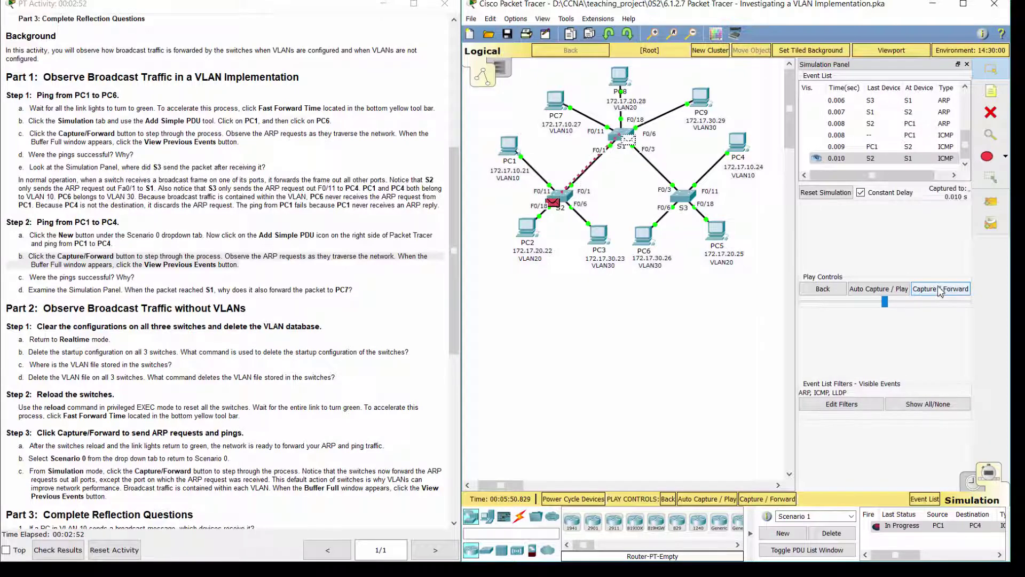
click(940, 288)
click(939, 288)
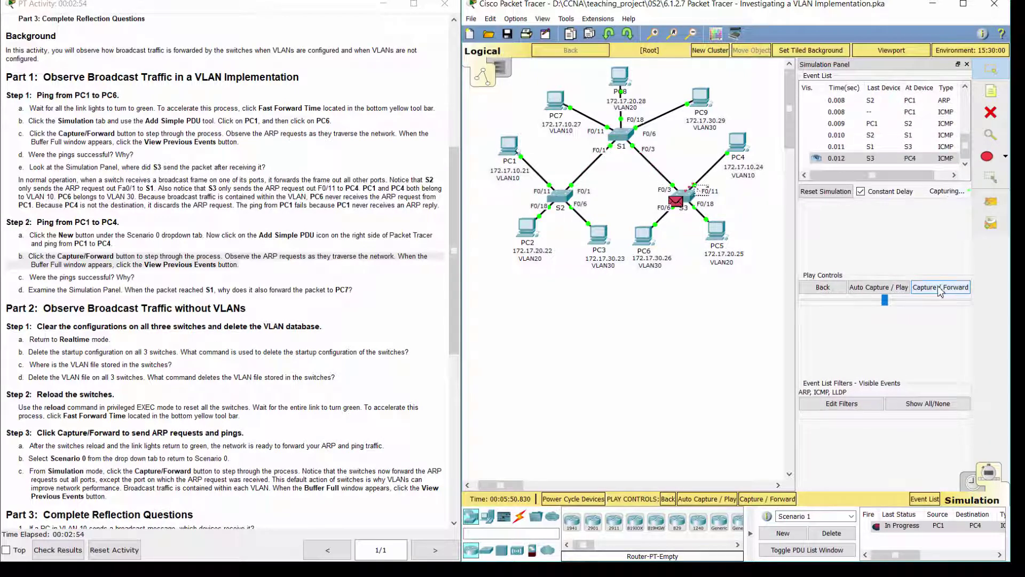
click(939, 288)
click(940, 288)
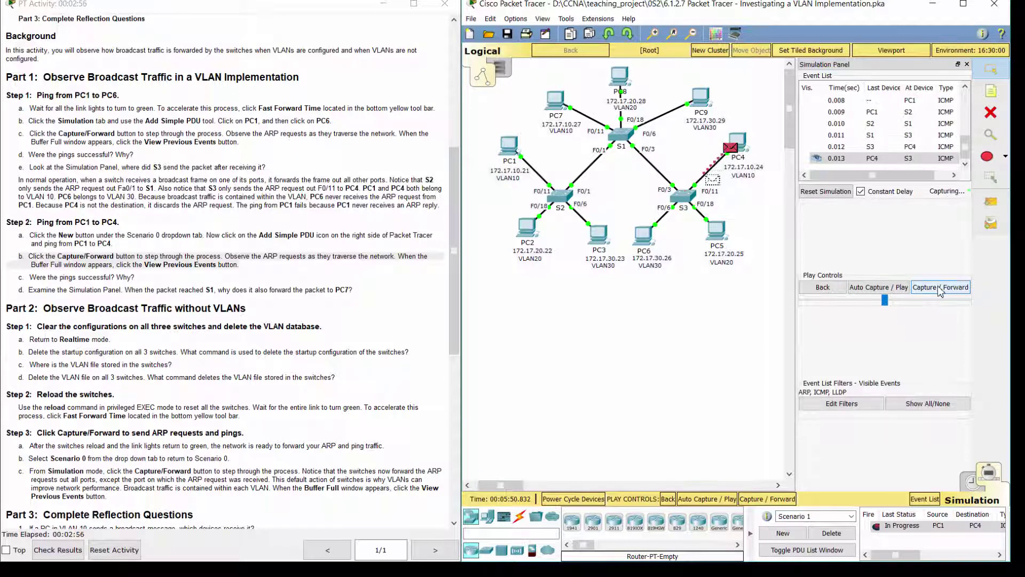
click(940, 288)
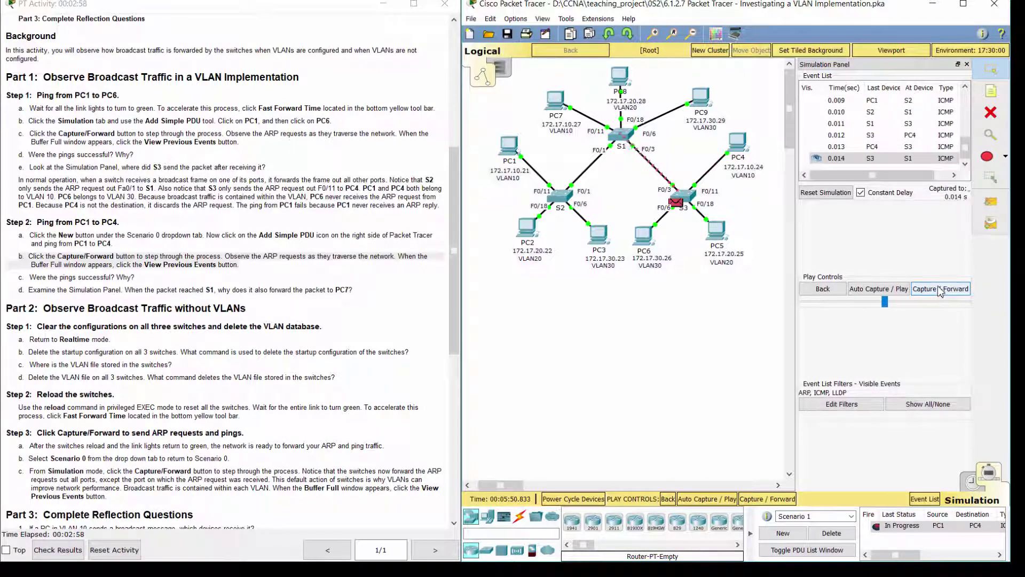
click(940, 288)
click(940, 289)
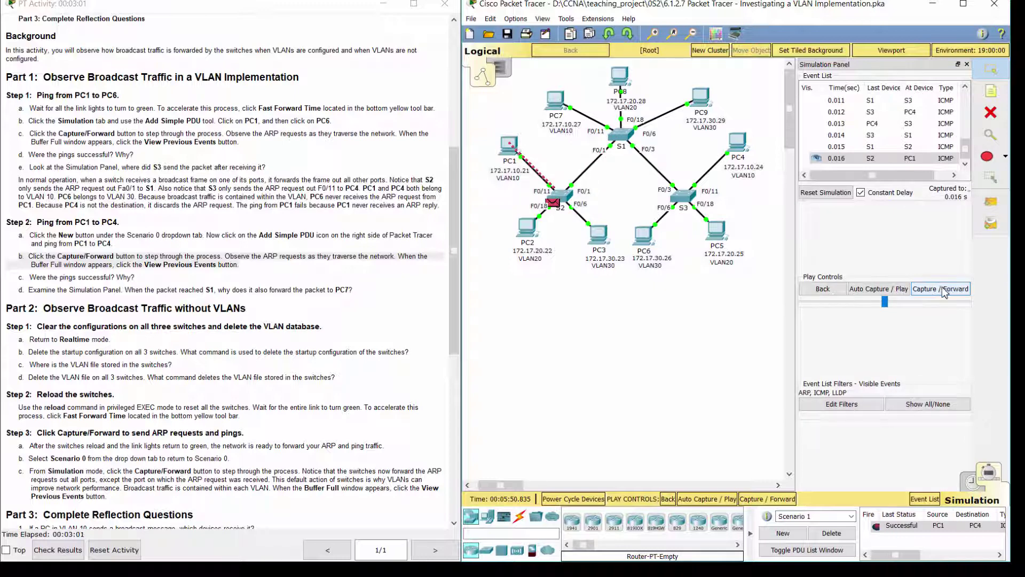
click(940, 290)
click(797, 304)
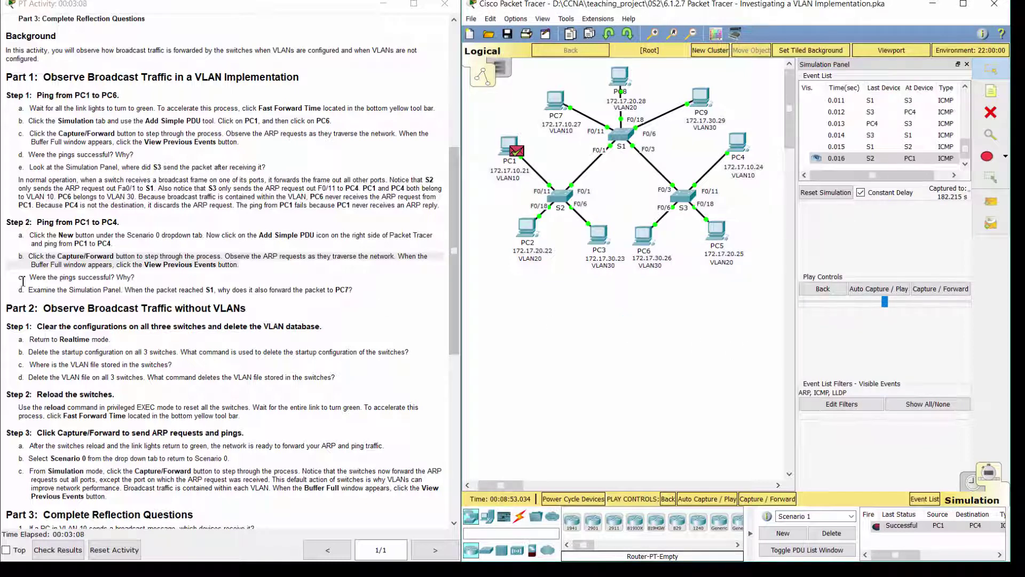
- Read Step 2 questions c and d about the ping's success and why S1 also forwards the packet to PC7
drag(21, 278, 139, 276)
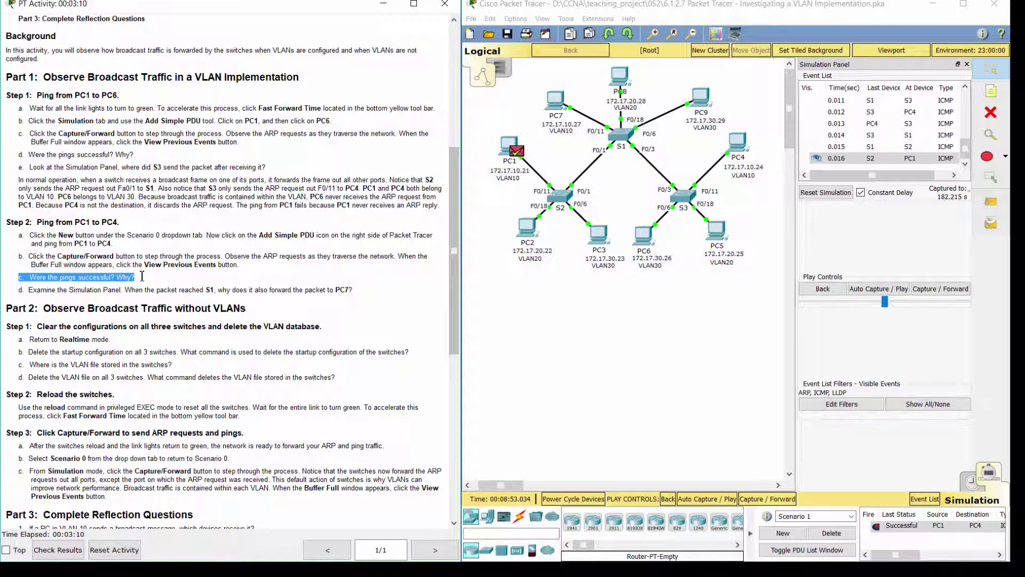
click(144, 286)
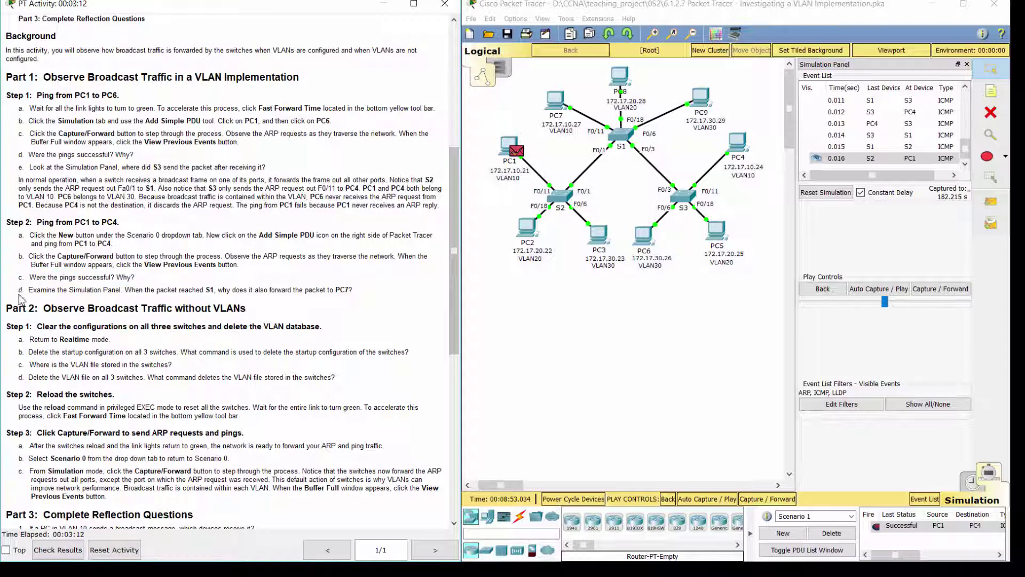
drag(17, 290, 361, 298)
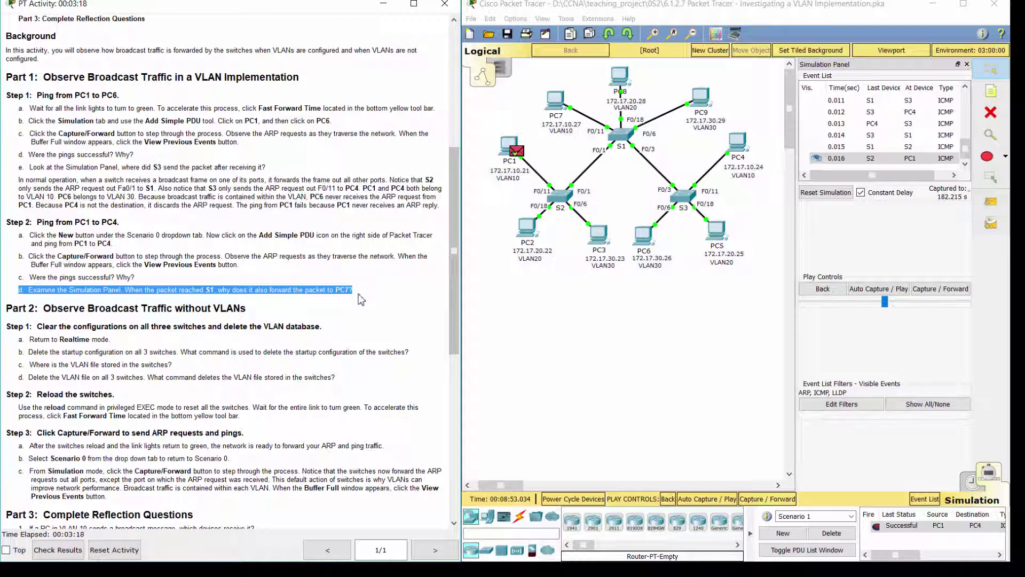
- Return the network to Realtime mode, following instruction a of Part 2 Step 1
drag(6, 308, 261, 308)
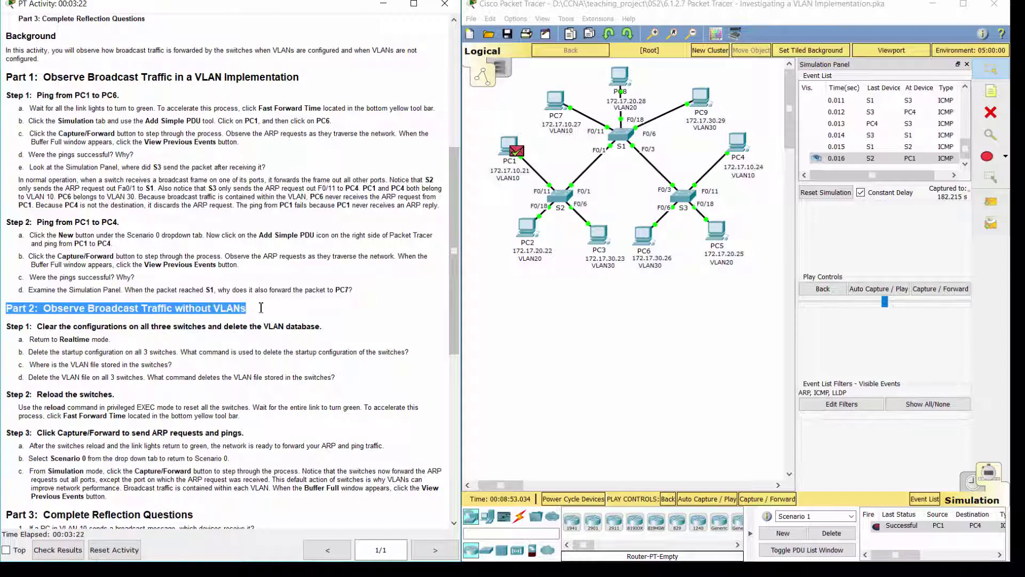
scroll(261, 308, down, 2)
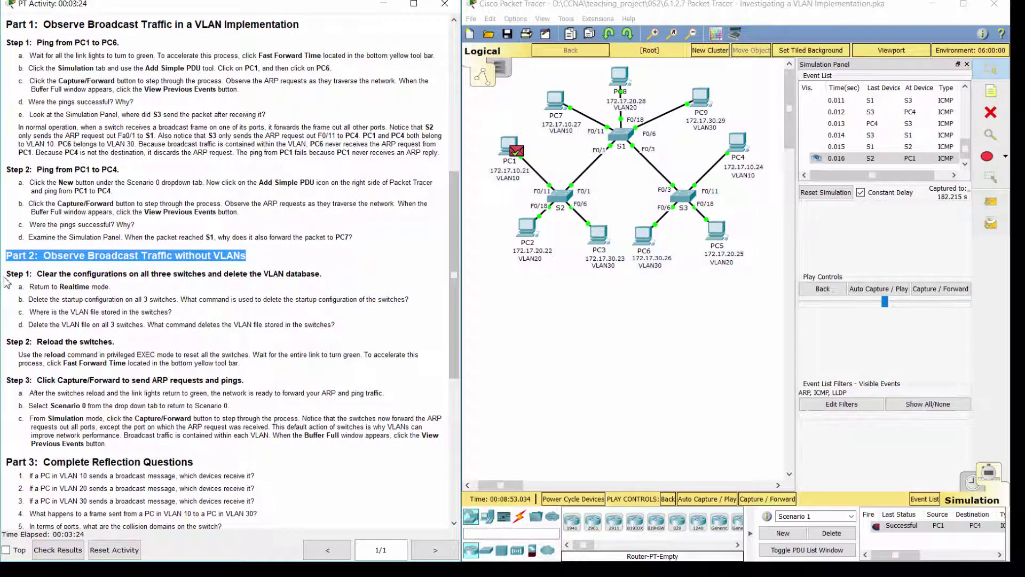
drag(6, 274, 322, 273)
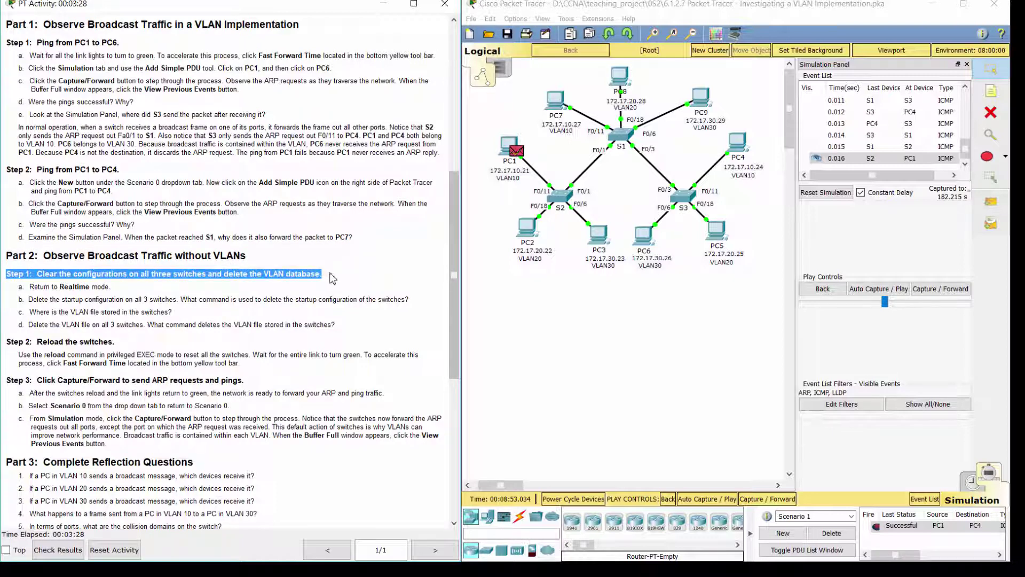
click(332, 278)
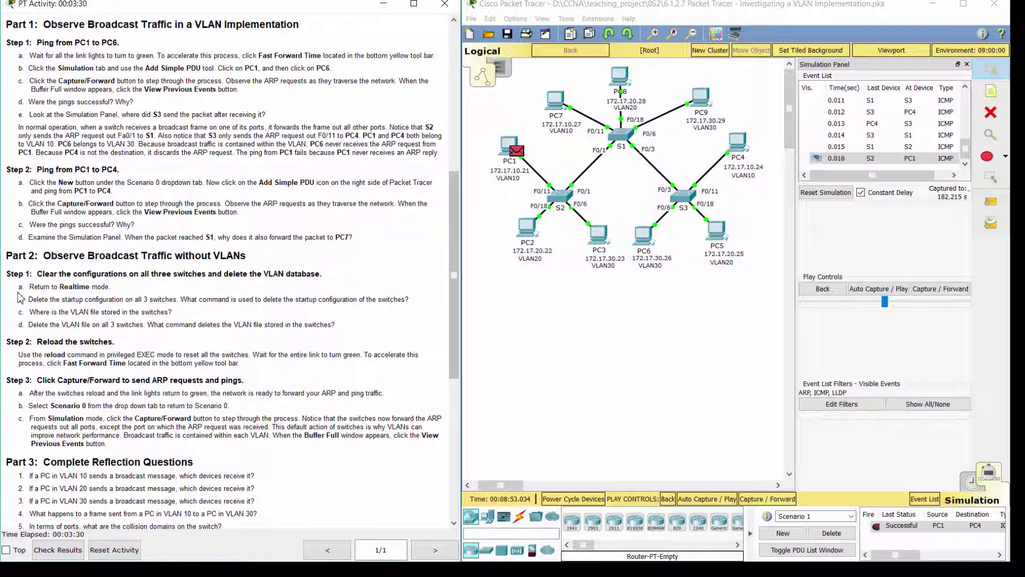
drag(18, 287, 122, 291)
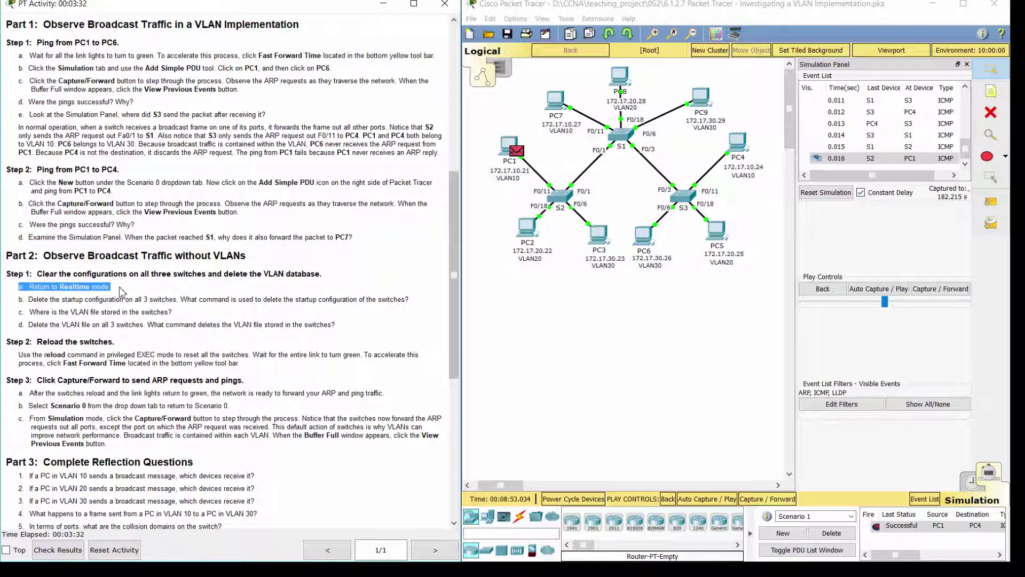
click(121, 291)
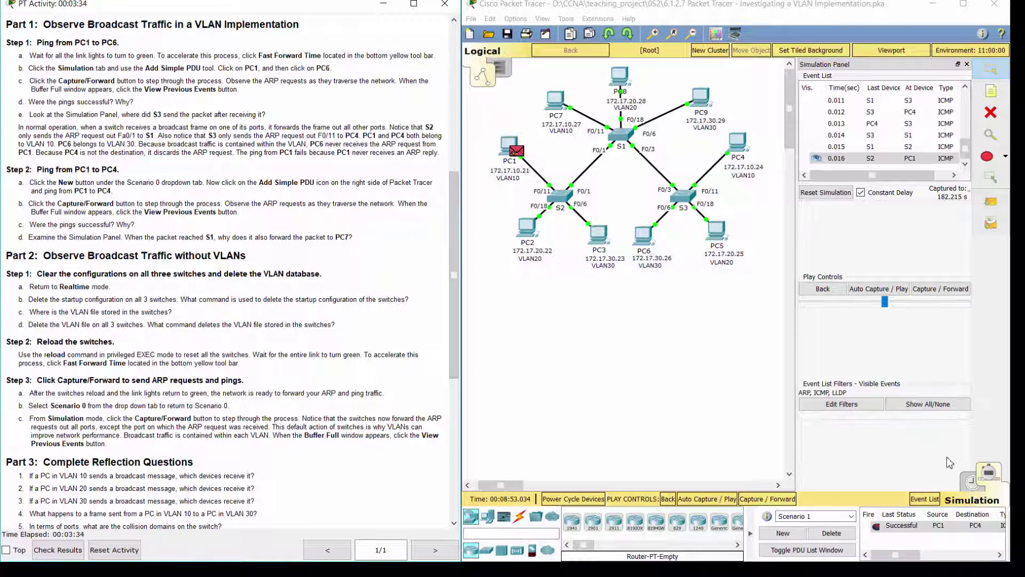
click(972, 483)
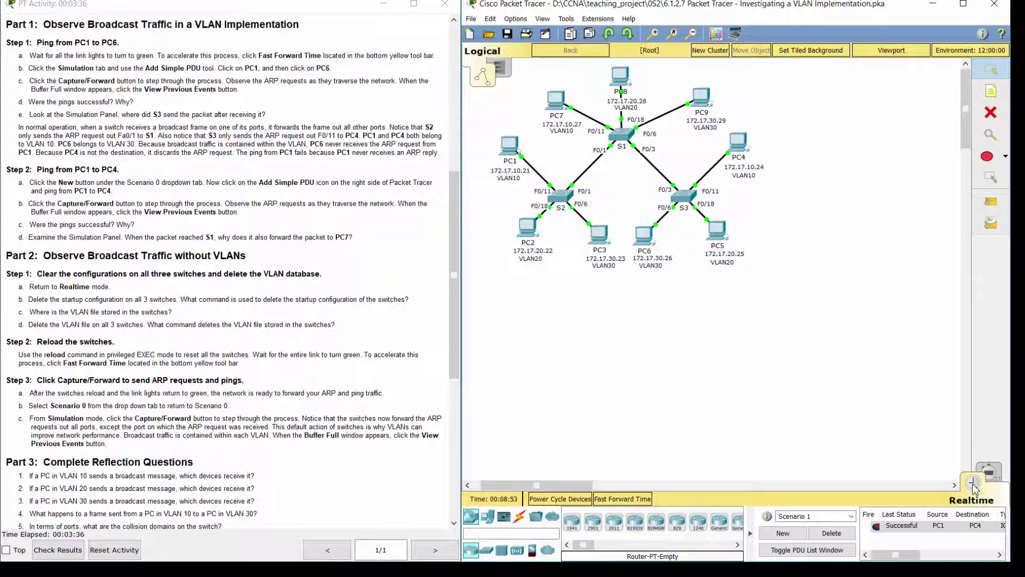
- Following Part 2 Step 1 instruction b, enter privileged EXEC mode on S1's command line and run erase startup-config, confirming the erase
drag(18, 299, 422, 304)
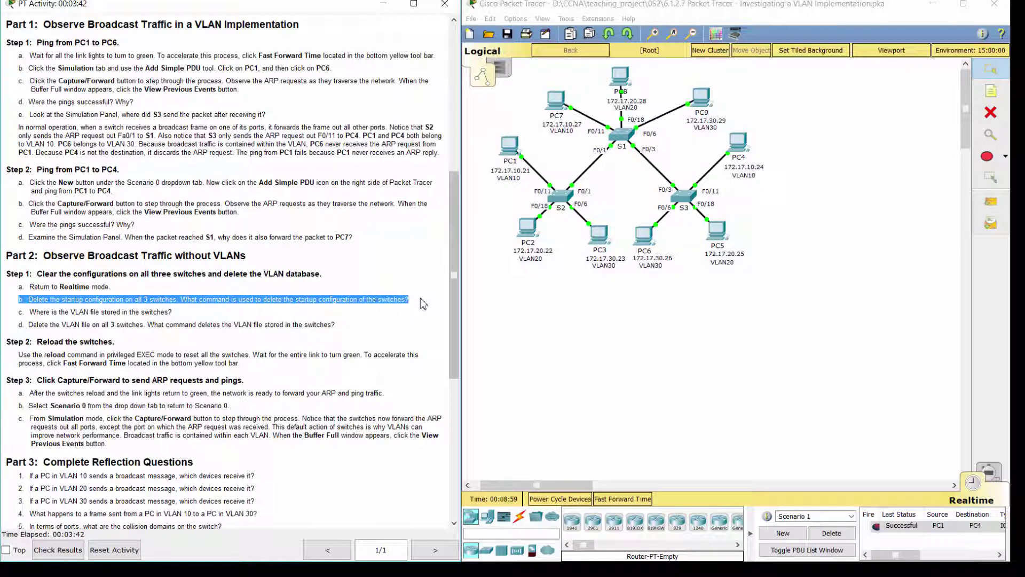
click(617, 133)
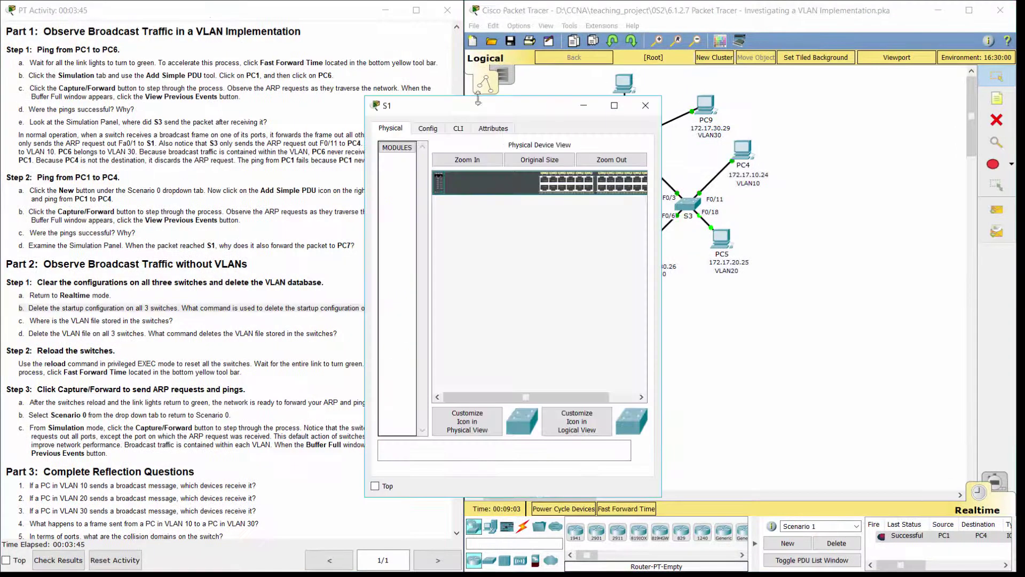
drag(478, 101, 579, 58)
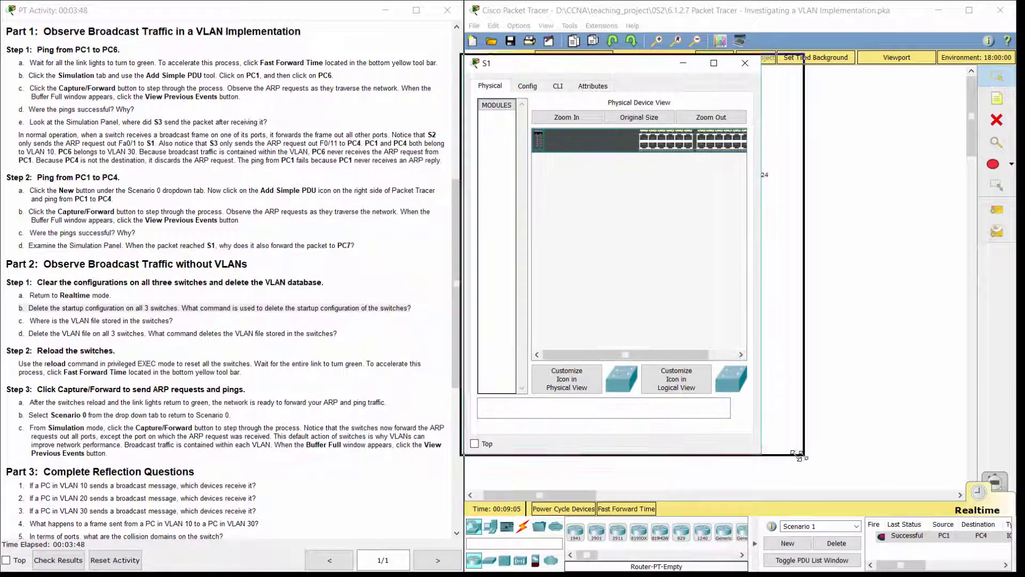
click(559, 86)
key(Return)
text(ena)
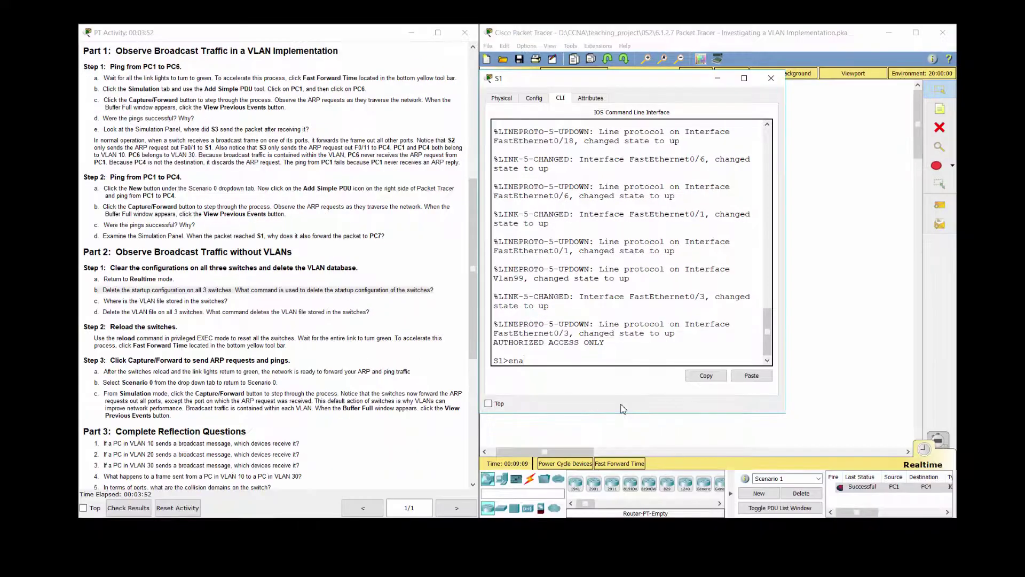
key(Return)
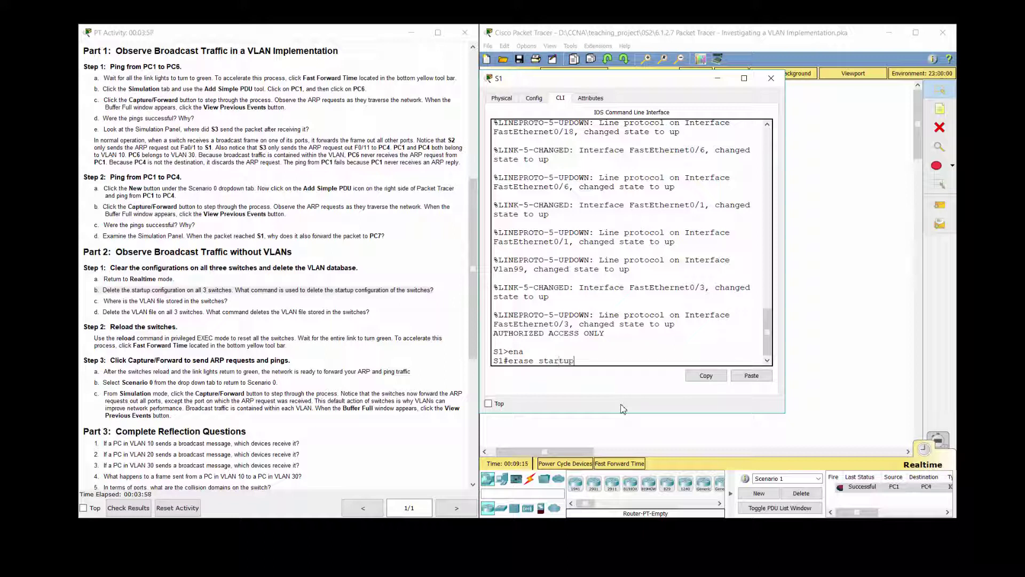
text(erase startup-config)
key(Return)
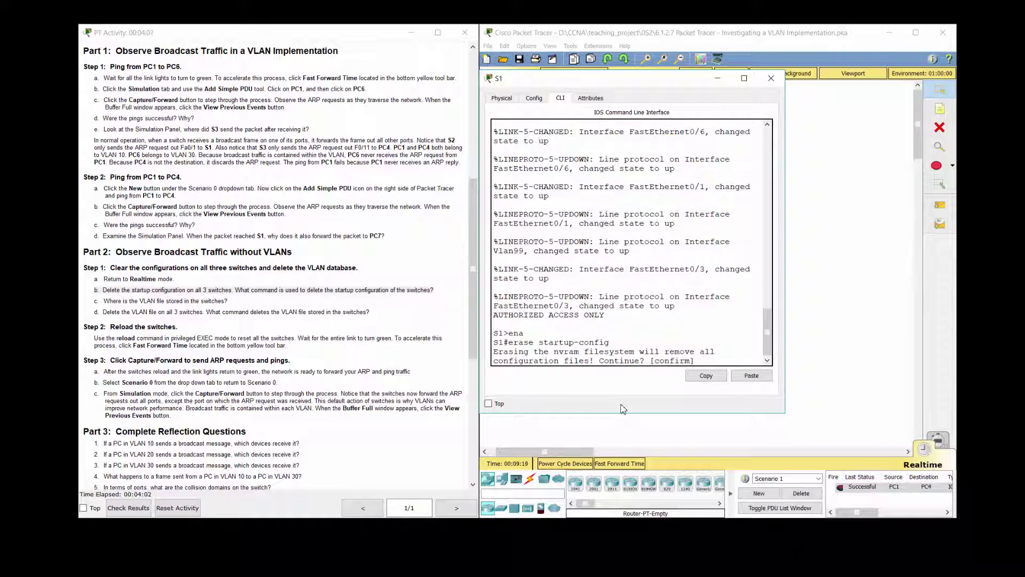
key(Return)
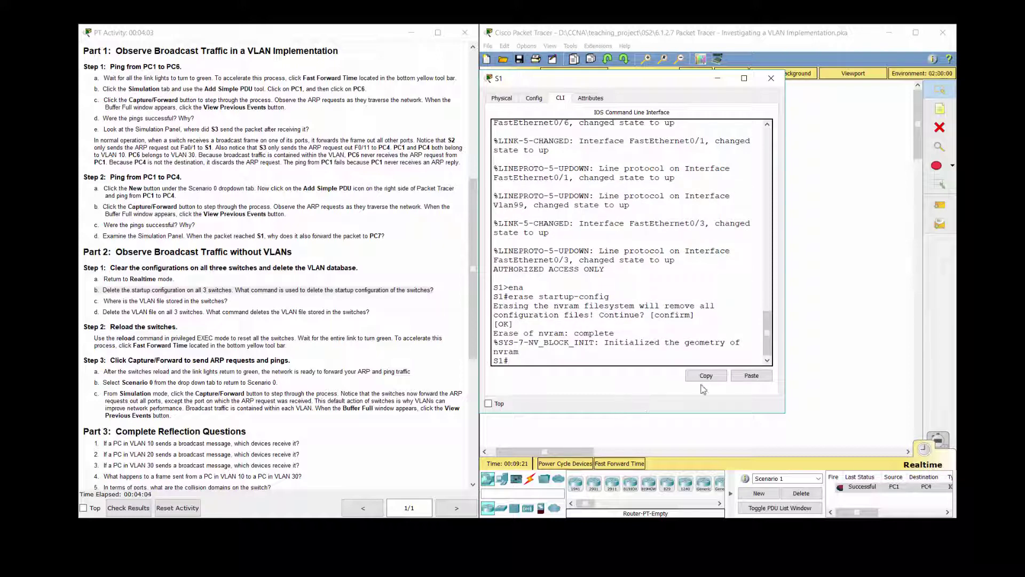
click(818, 272)
- Enter privileged EXEC mode on S2's command line and delete its startup configuration with erase startup-config
click(567, 201)
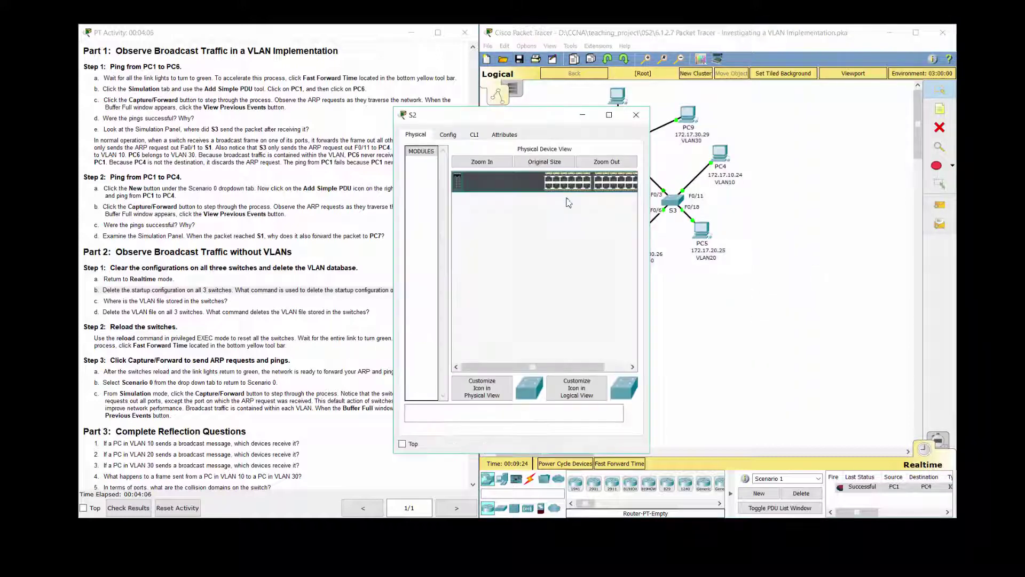
drag(499, 117, 588, 77)
click(561, 110)
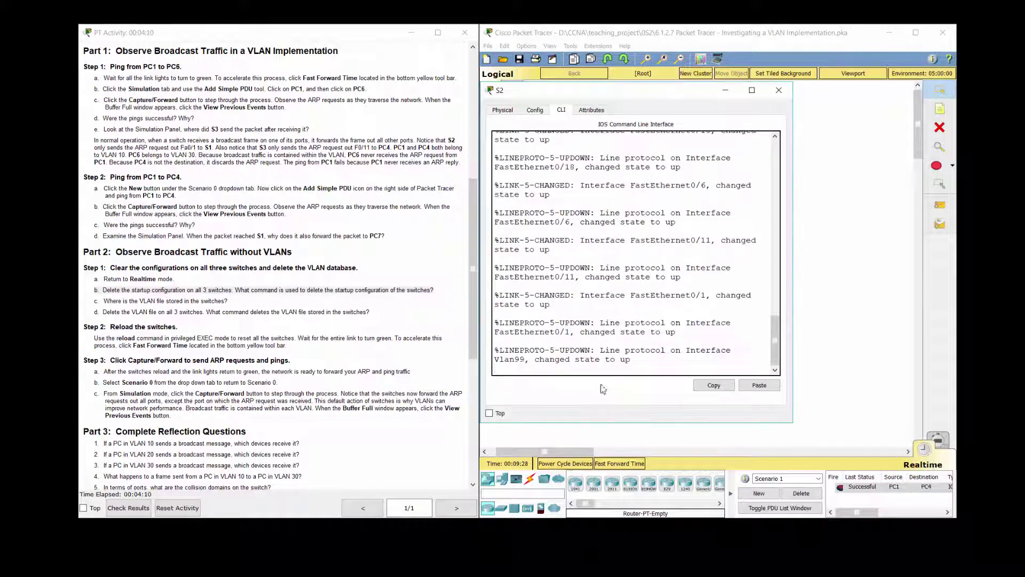
key(Return)
text(ena)
key(Return)
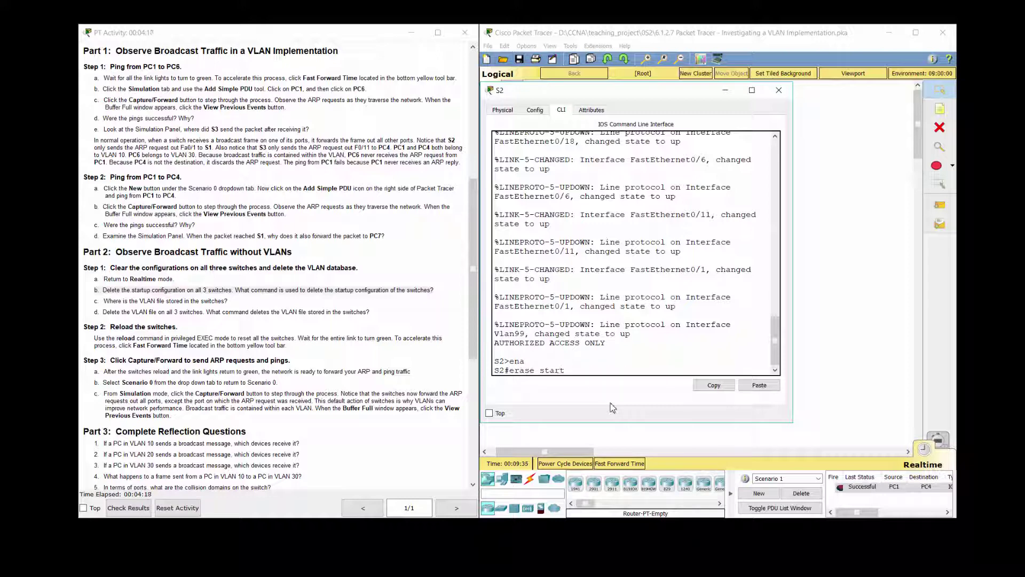
text(erase startup-config)
key(Return)
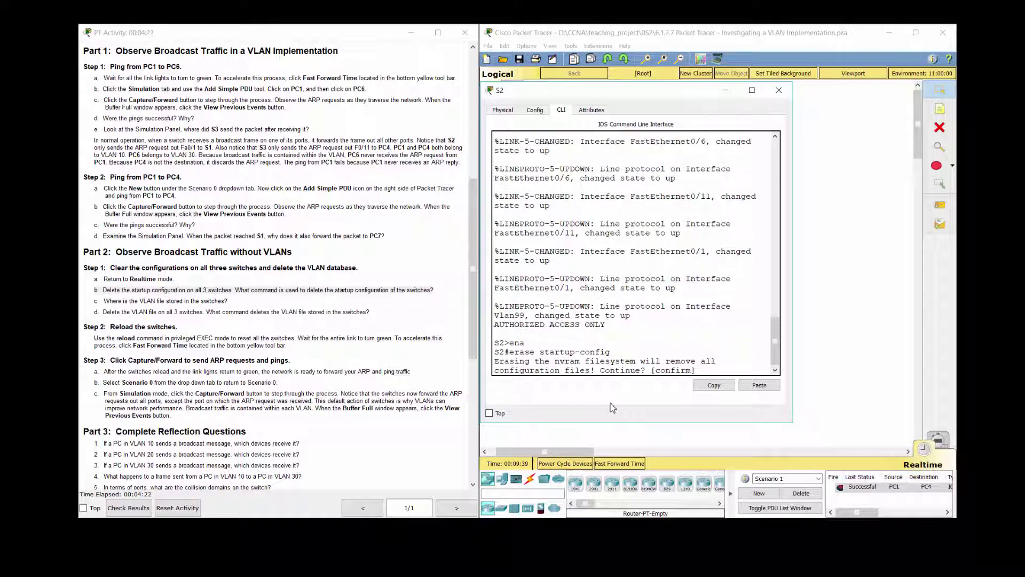
key(Return)
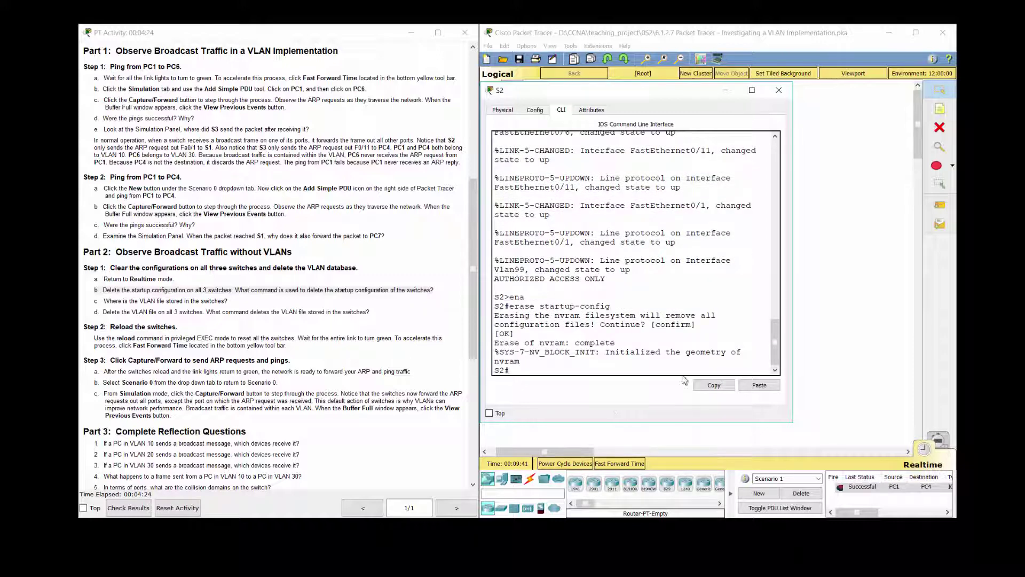
click(814, 284)
- Enter privileged EXEC mode on S3 and erase its startup configuration with erase startup-config
click(674, 201)
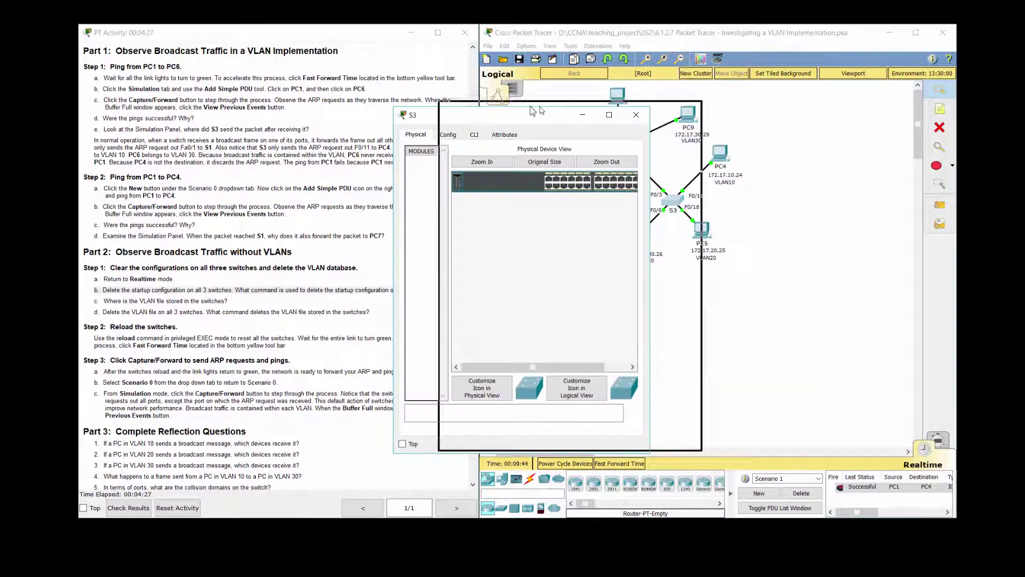
click(563, 114)
text(ena)
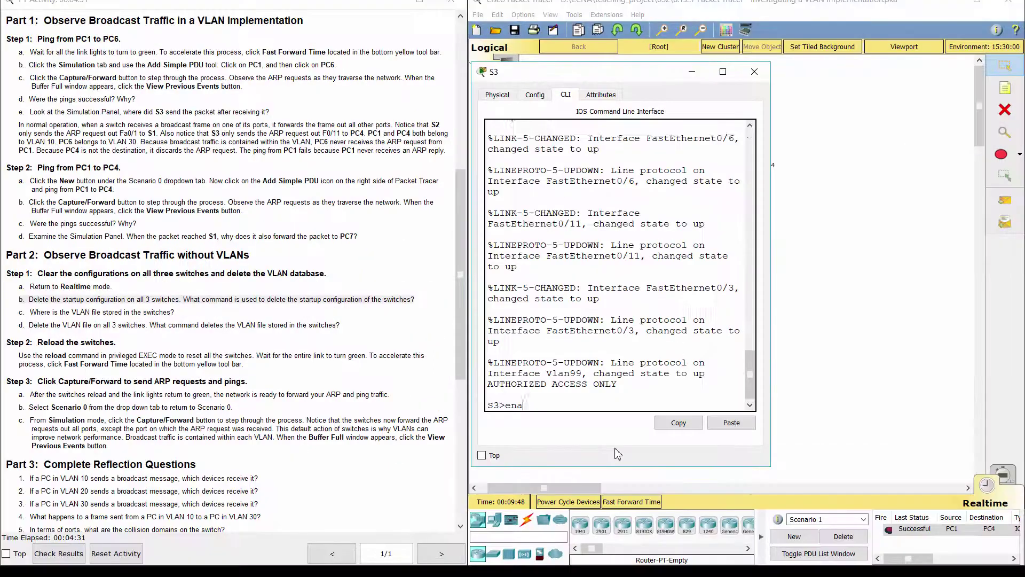
key(Return)
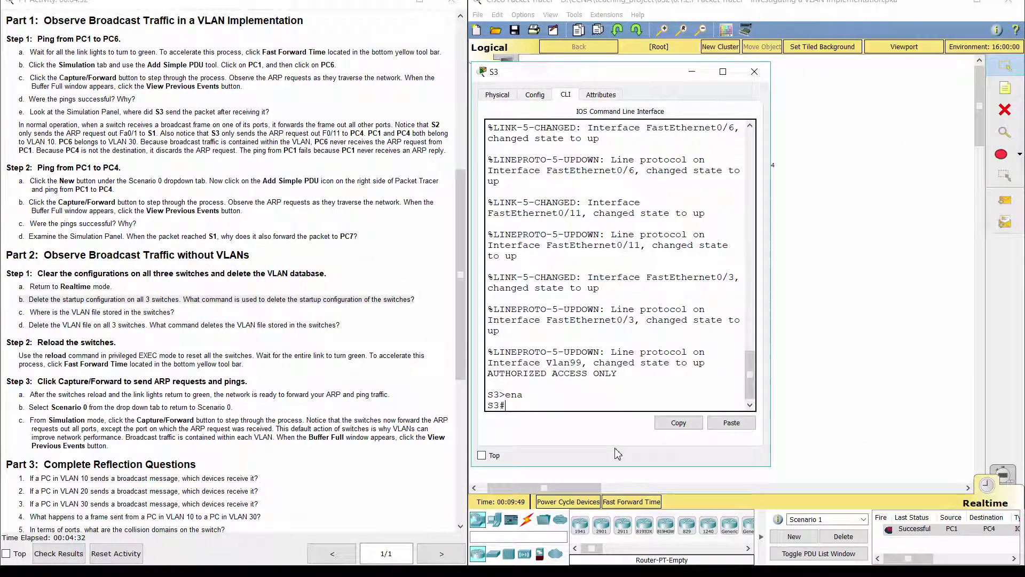
text(erase start)
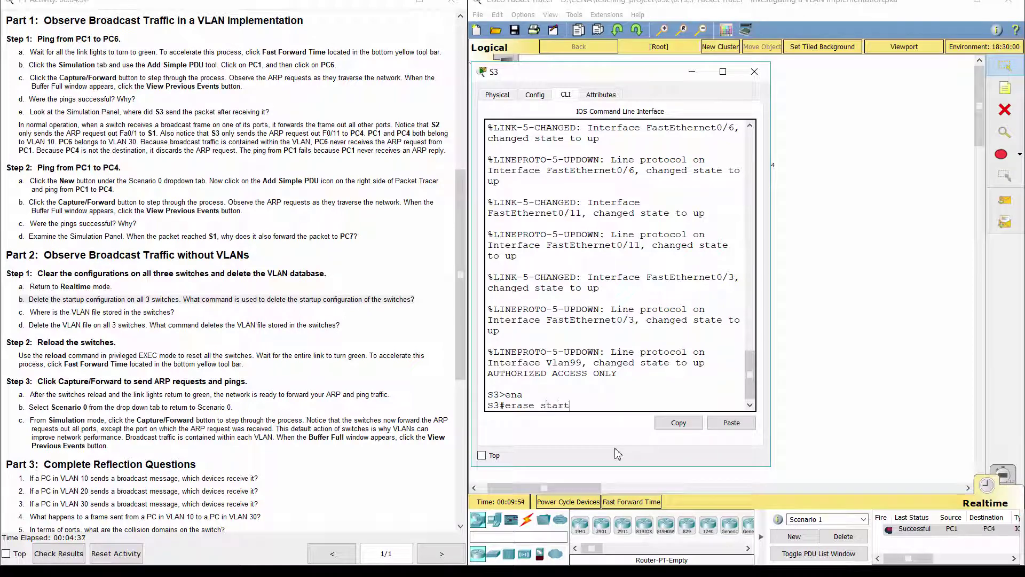
text(up-config)
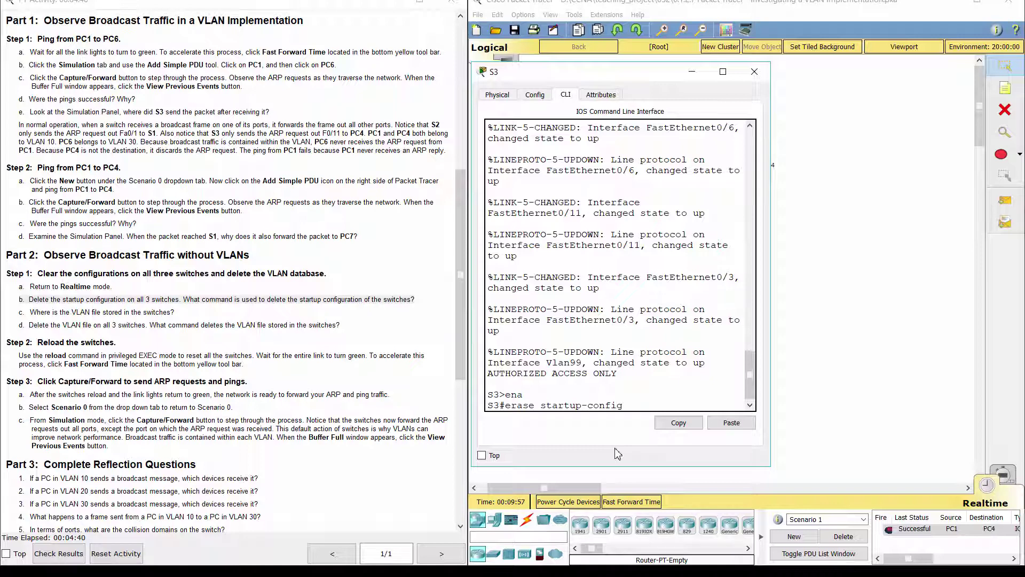
key(Return)
key(Return)
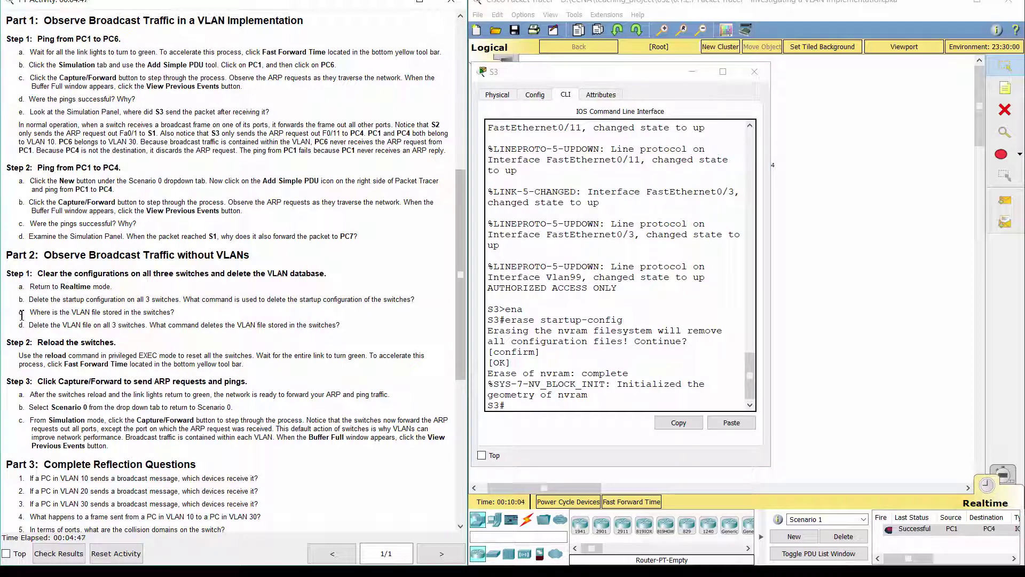
- Read instructions c and d about the VLAN file, and run delete vlan.dat on S3, accepting the file name and the deletion
drag(19, 315, 178, 311)
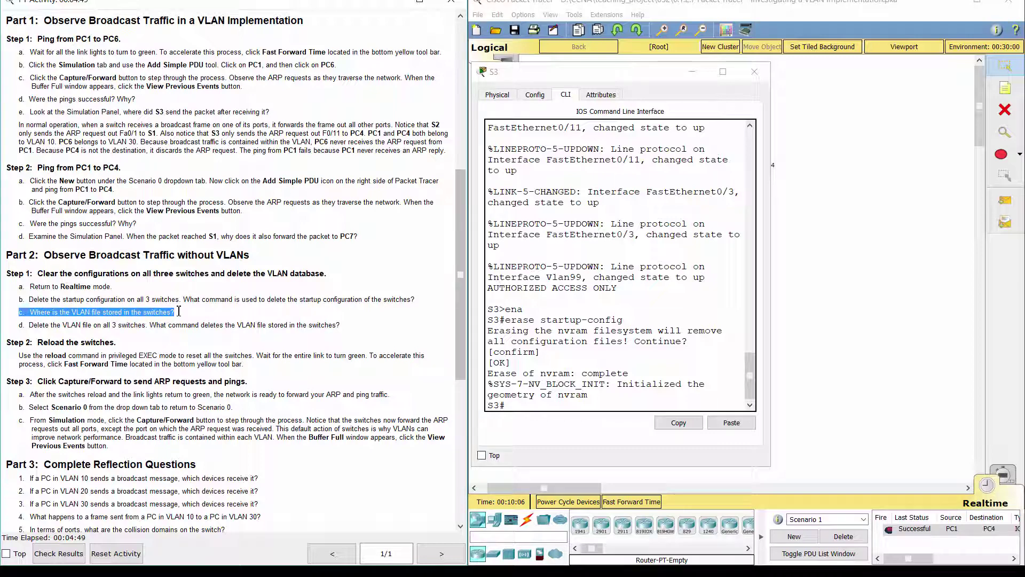
click(182, 316)
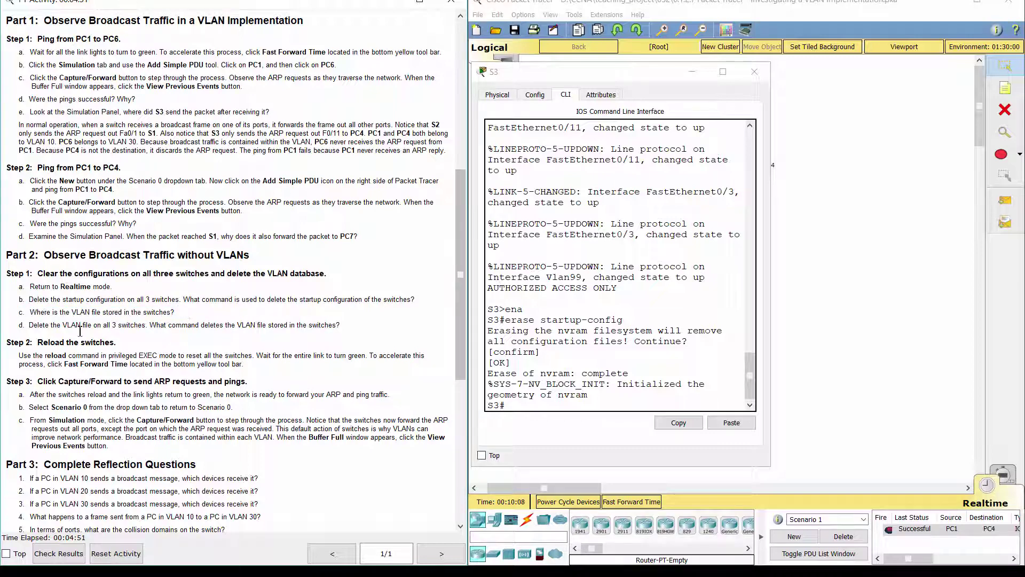
drag(19, 325, 370, 326)
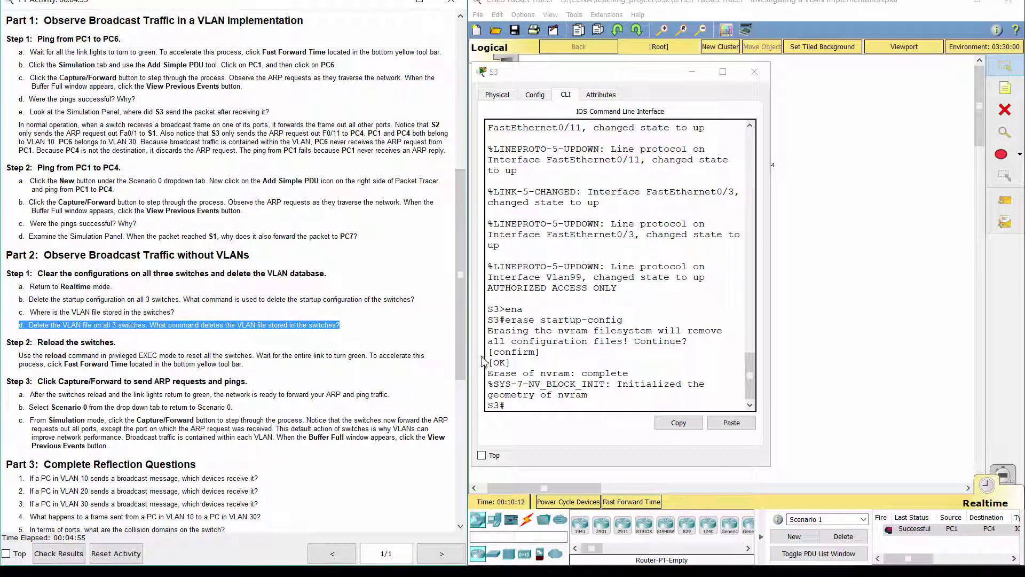
click(531, 411)
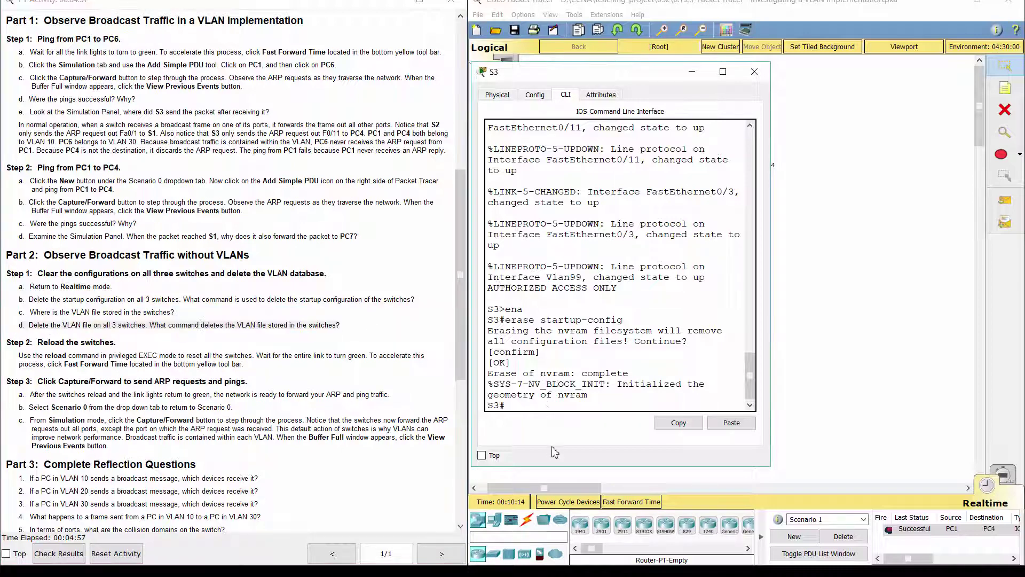
text(delete vlan.dat)
key(Return)
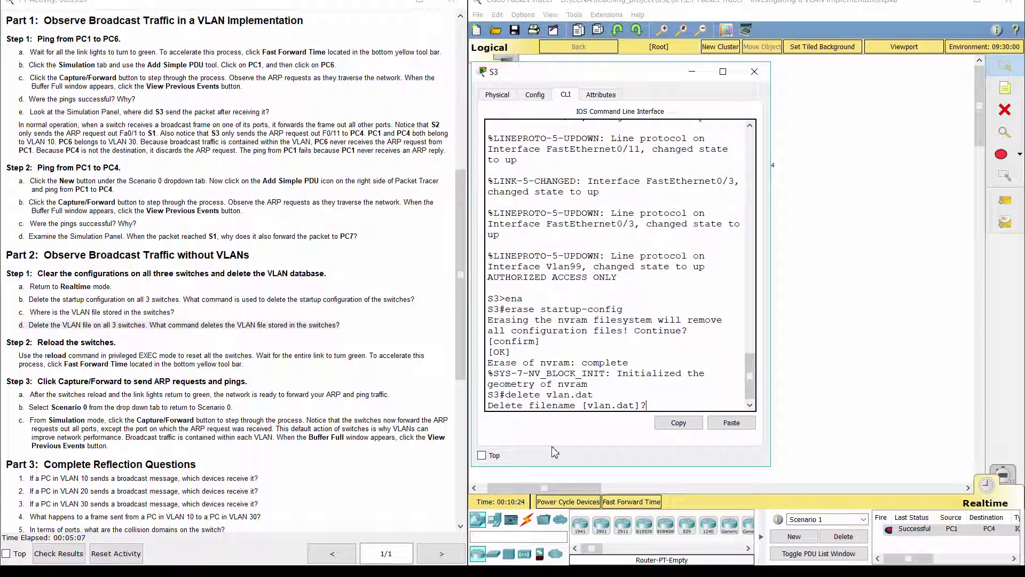
key(Return)
key(Return)
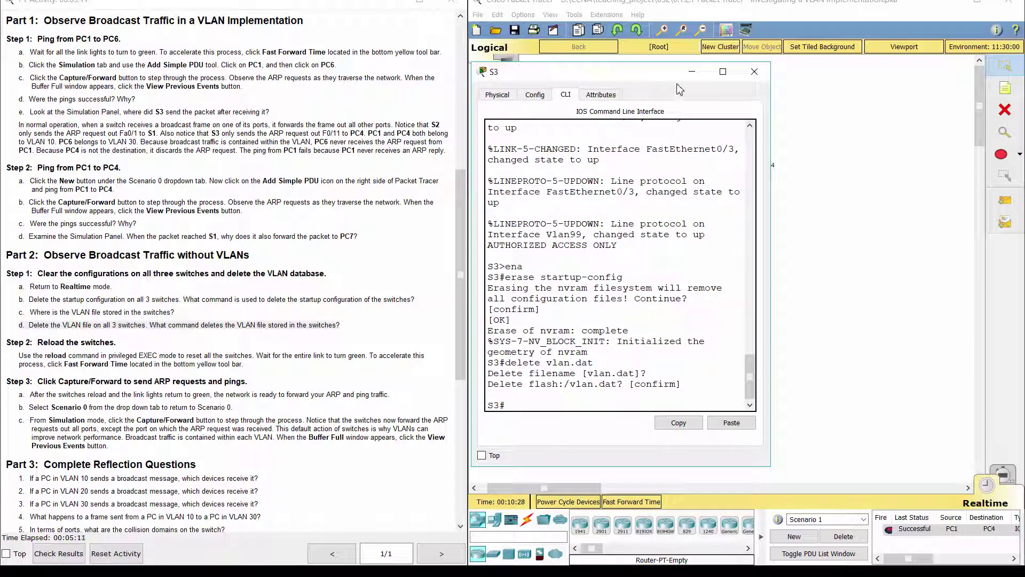
key(alt+F4)
- Delete the VLAN database file on S1 with delete vlan.dat, confirming the file name and the deletion
click(629, 134)
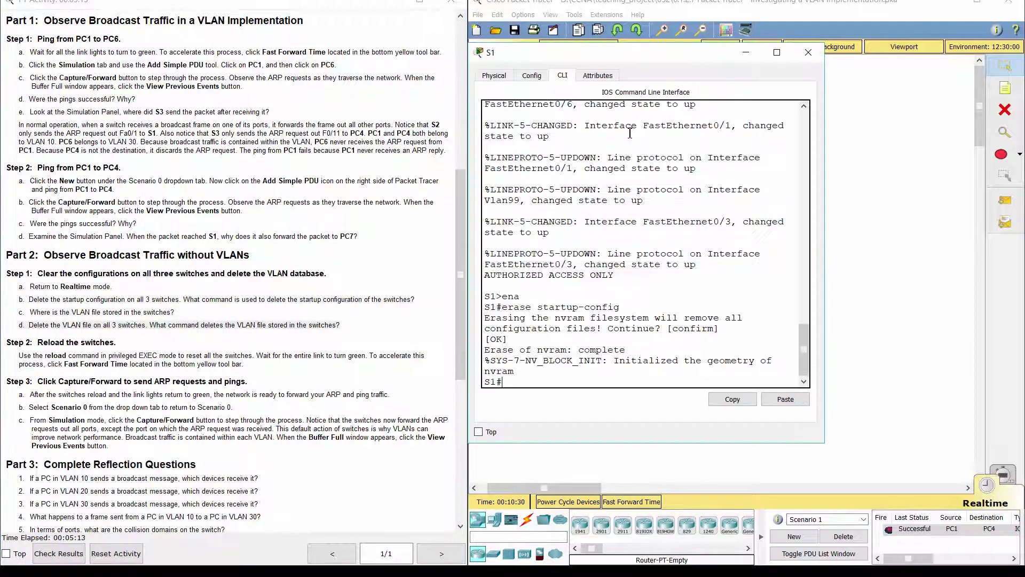
text(del)
text(ete vlan.dat)
key(Return)
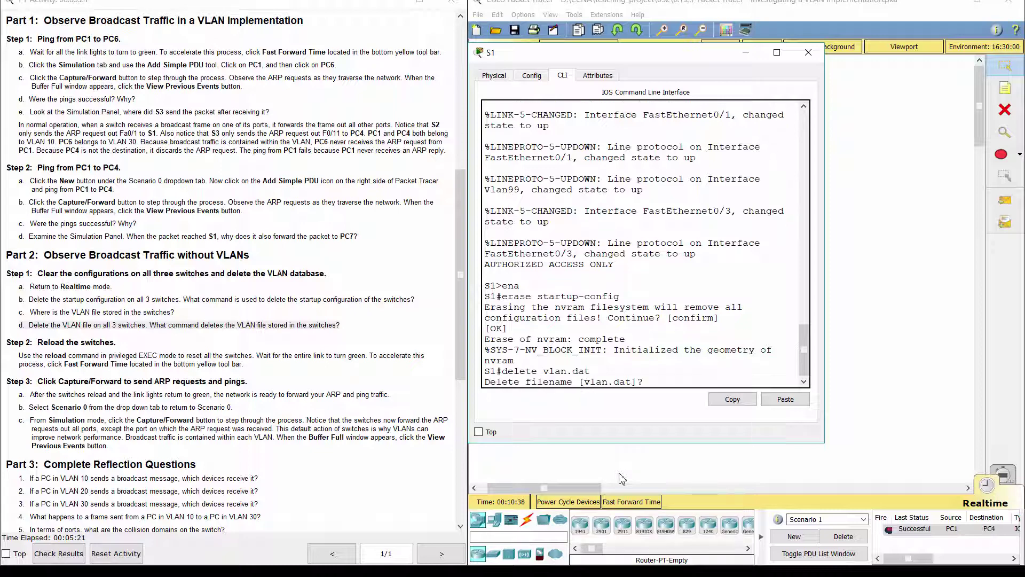
key(Return)
key(Return)
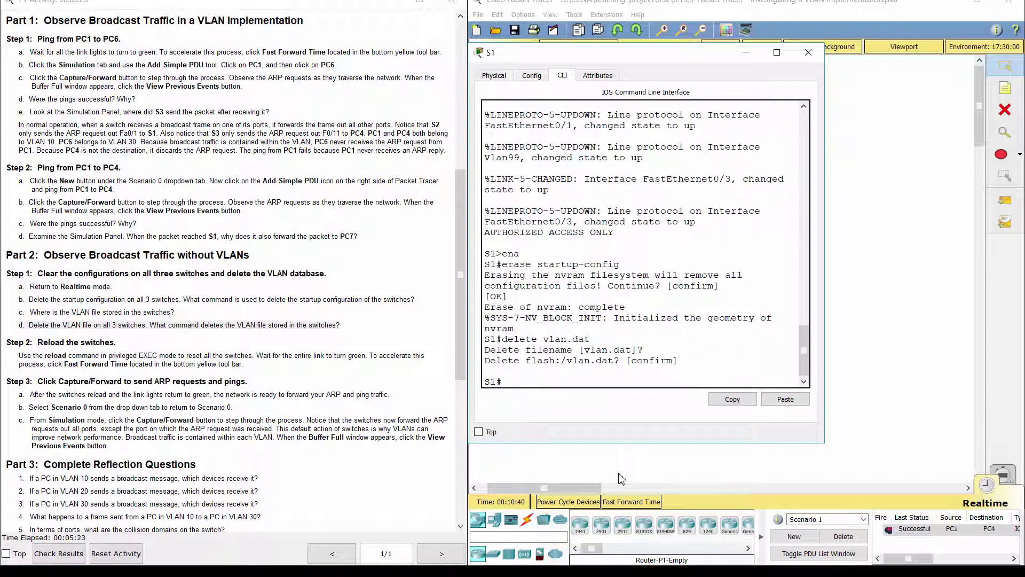
click(853, 323)
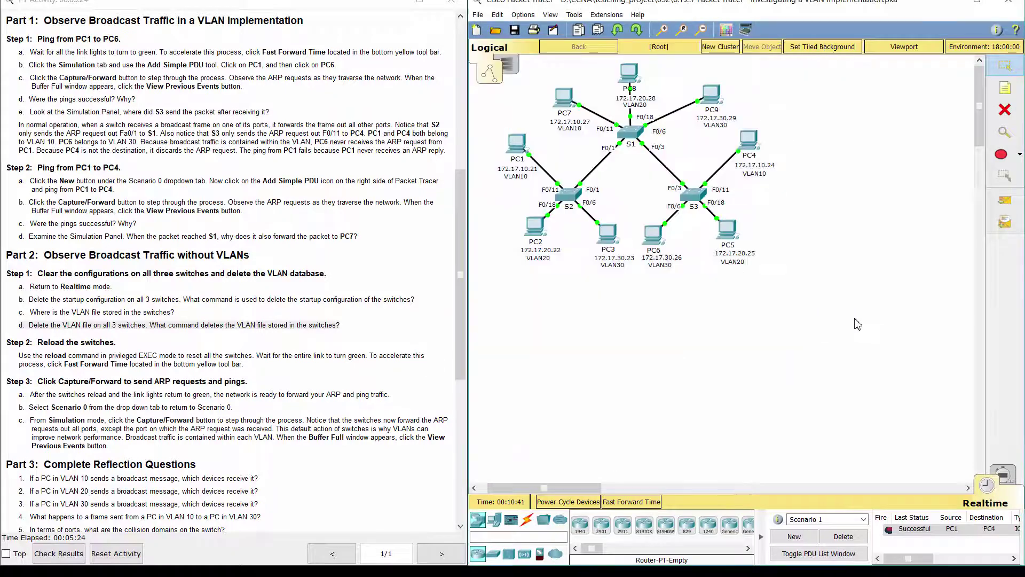
- Remove the VLAN database from S2 with delete vlan.dat, accepting the default file name and confirming
click(577, 210)
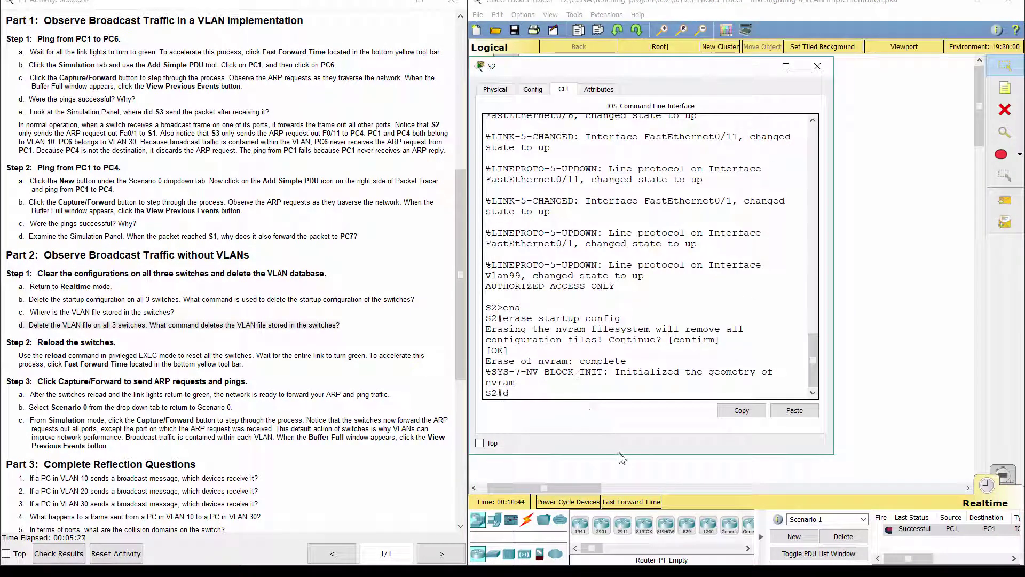
text(delete vlan)
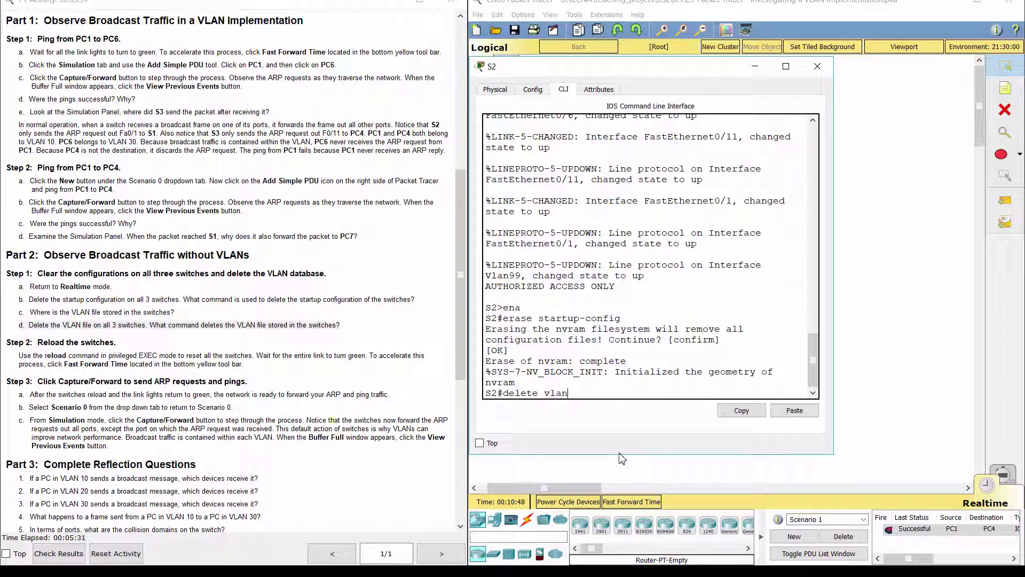
text(.dat)
key(Return)
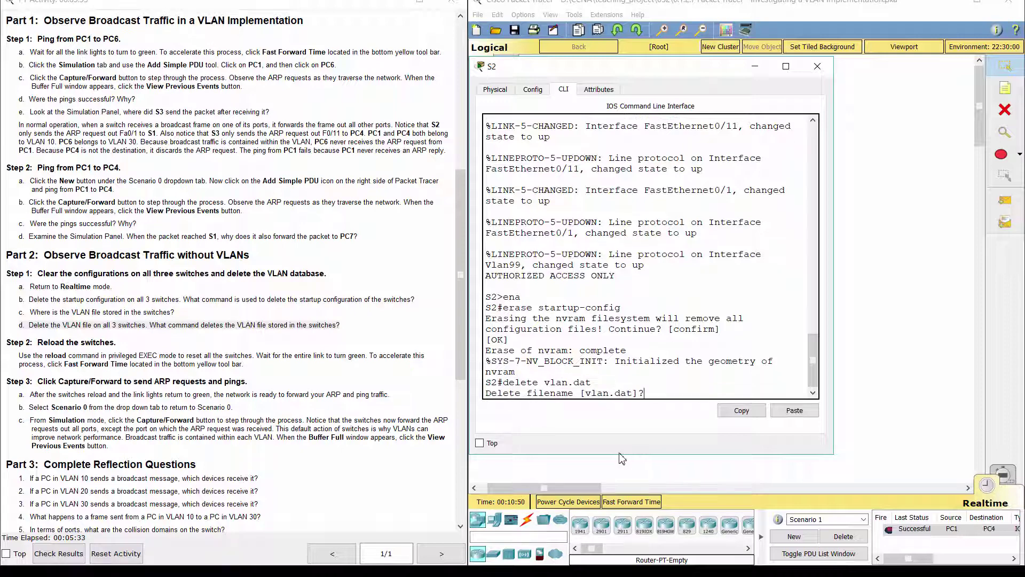
key(Return)
key(Return)
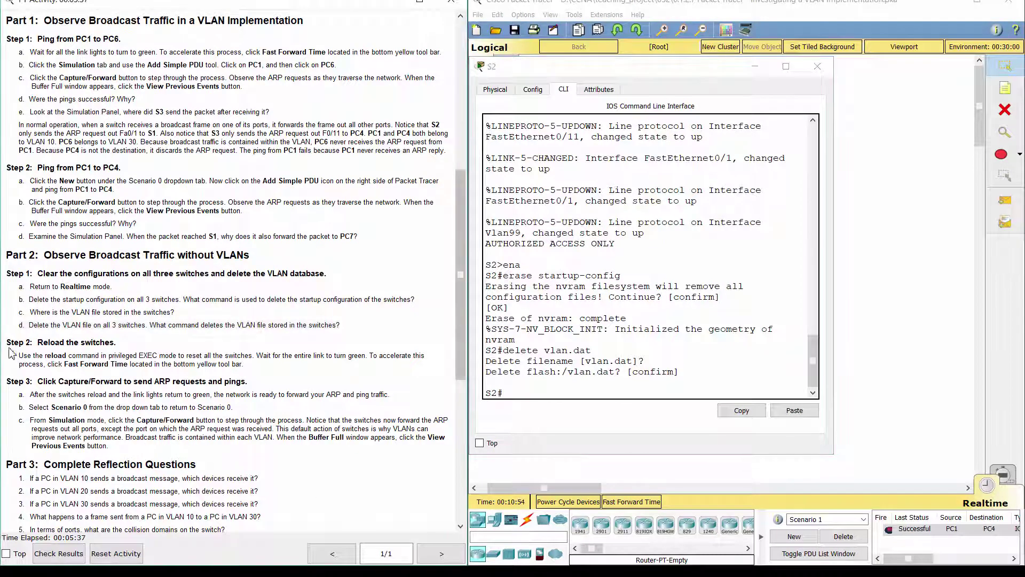
- Following the Step 2 instruction to reload the switches, run and confirm the reload command on S2, then return to the topology
drag(5, 342, 138, 348)
click(126, 350)
drag(19, 355, 304, 380)
click(561, 427)
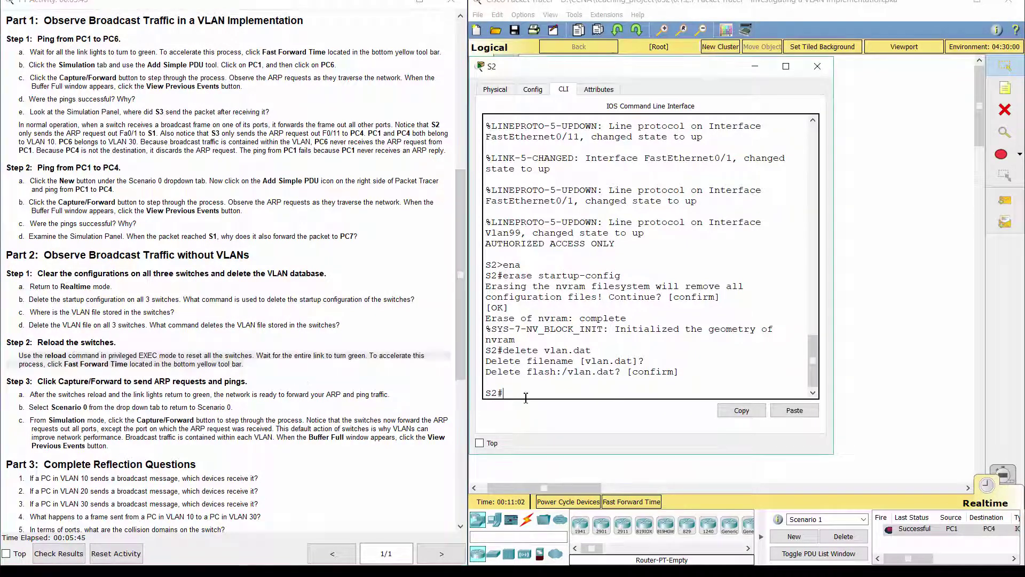
text(reload)
key(Return)
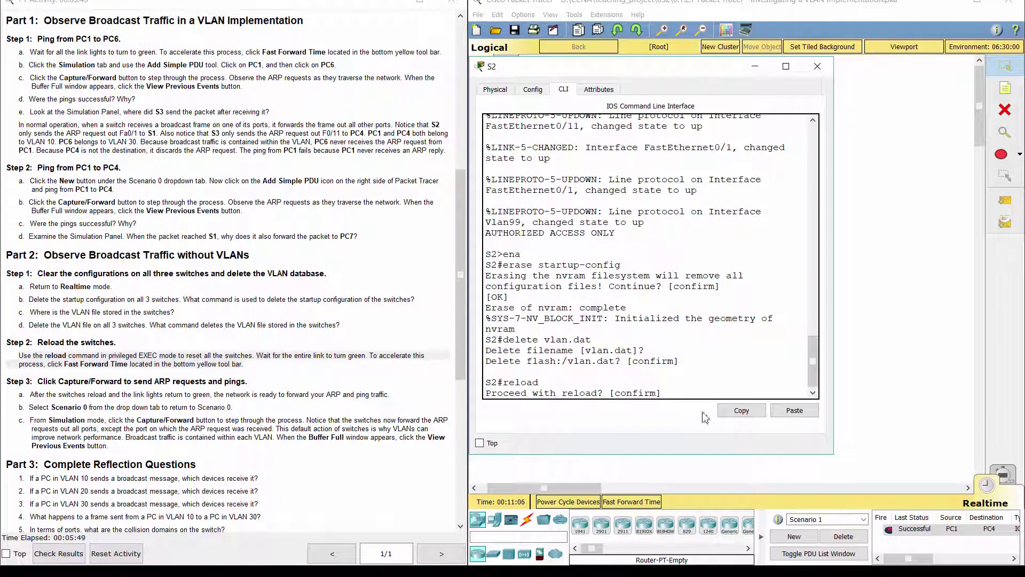
key(Return)
click(755, 67)
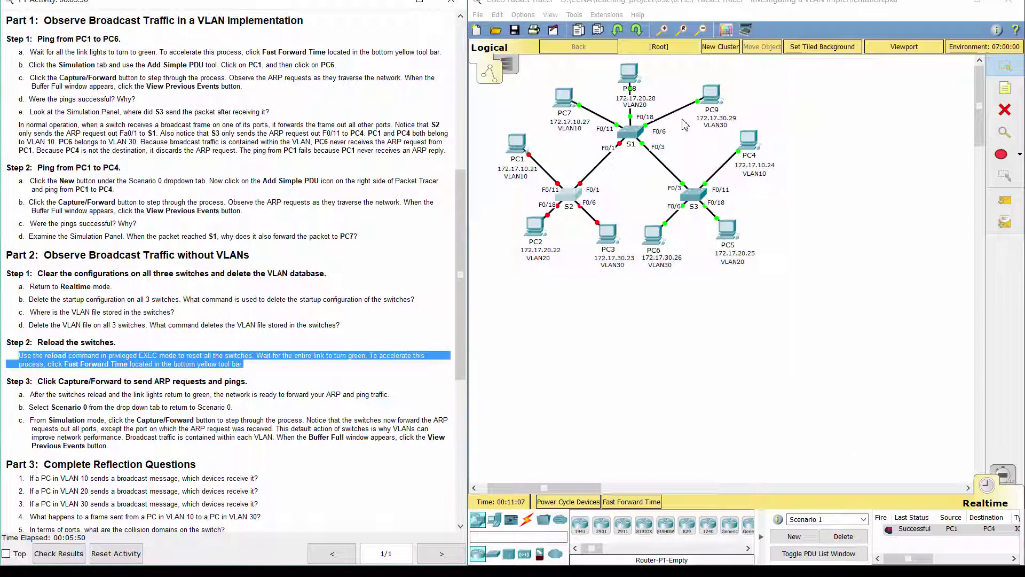
- Run the reload command on switch S1, confirm it, and return to the topology
click(636, 129)
key(Return)
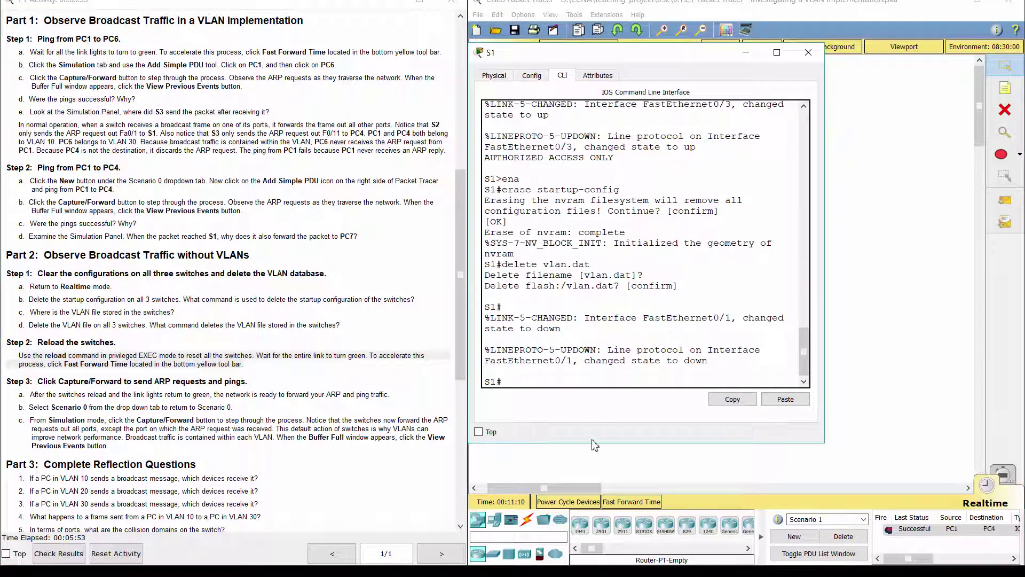
text(reload)
key(Return)
key(Return)
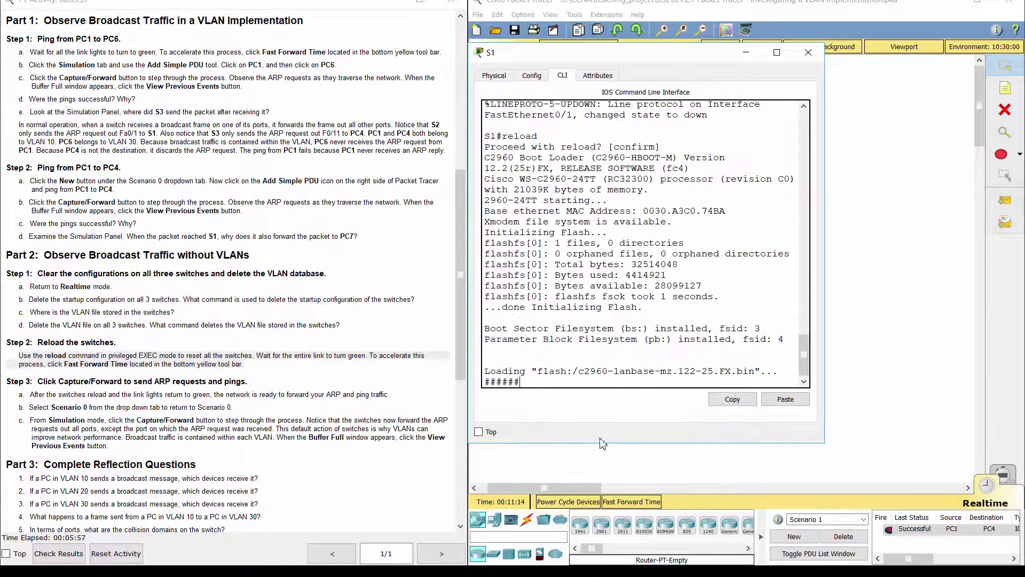
click(836, 306)
- Reload switch S3 with the reload command, close its window, and fast-forward time to bring the links up
click(686, 189)
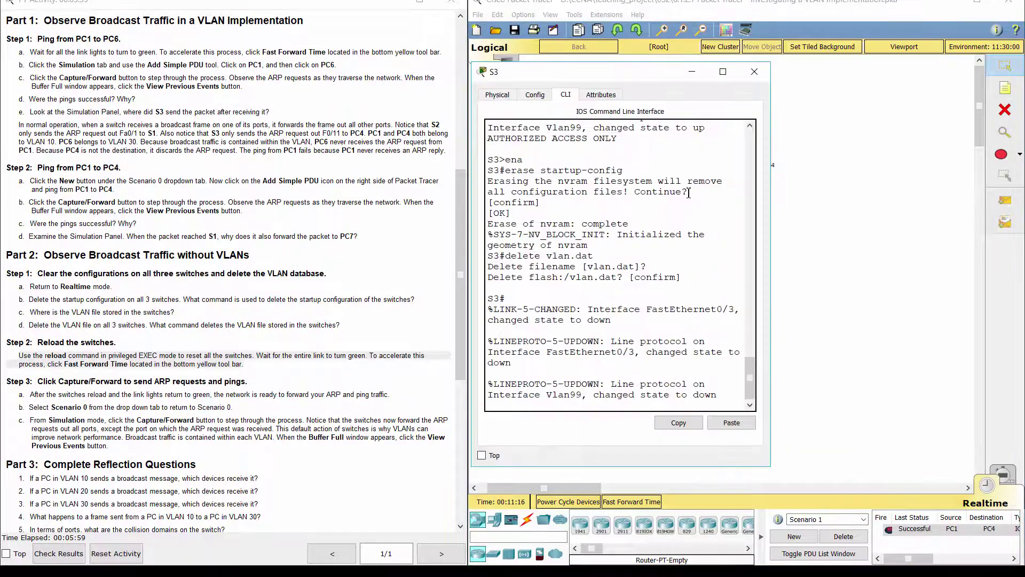
key(Return)
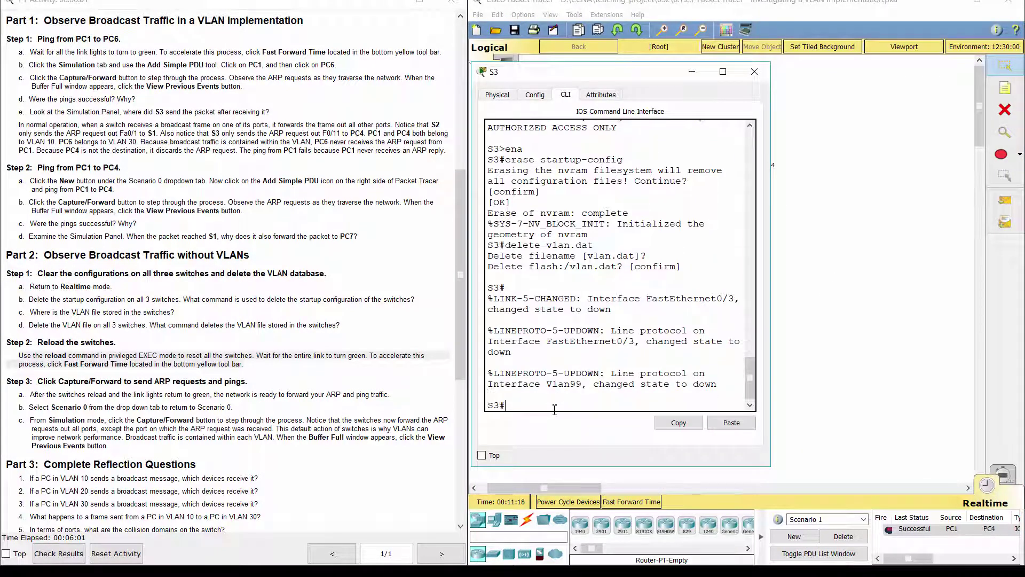
text(reload)
key(Return)
key(Return)
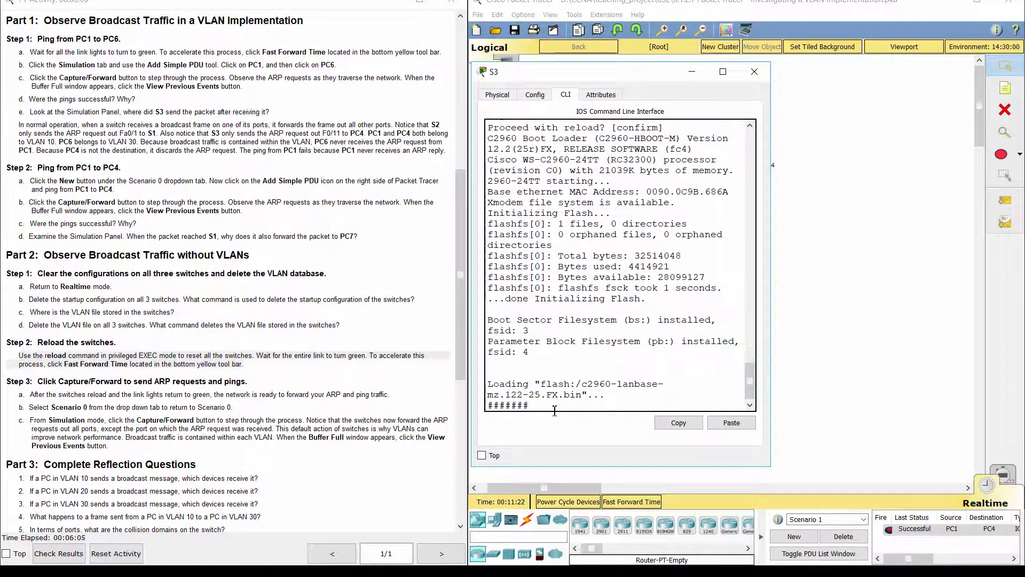
key(alt+F4)
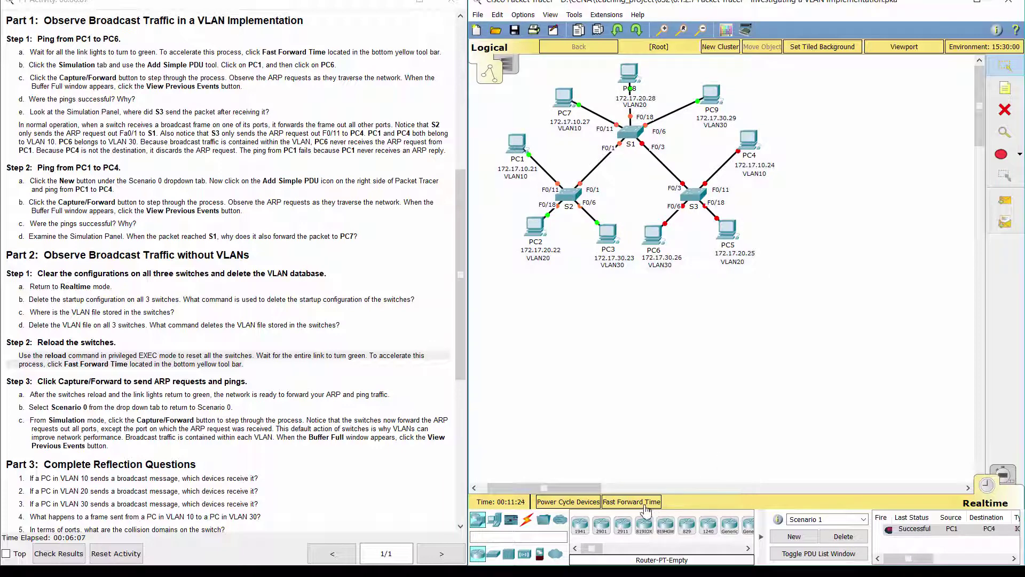
click(646, 504)
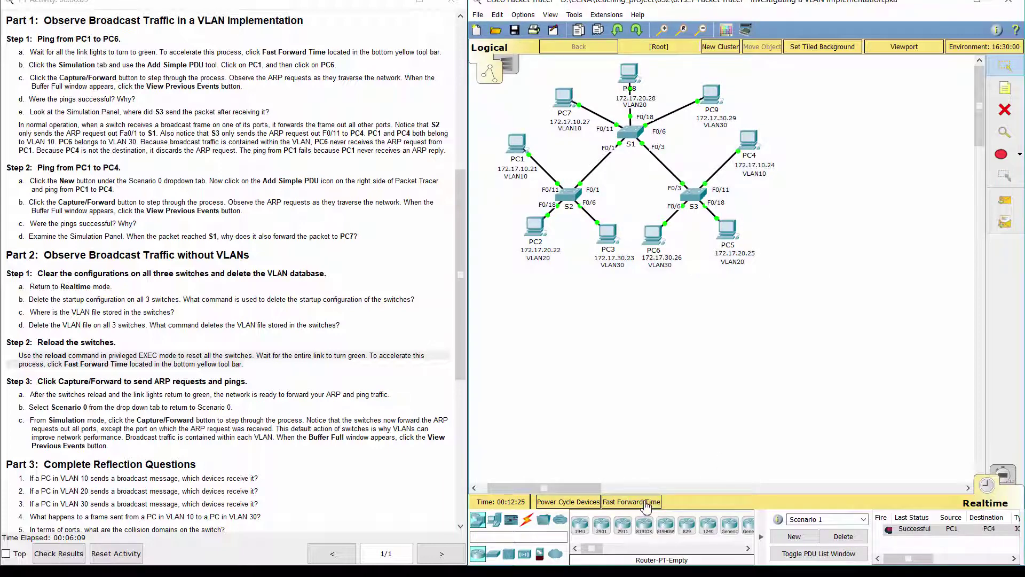
- Read Part 2 Step 3 instructions a and b, and switch the active scenario to Scenario 0
click(27, 380)
drag(5, 381, 286, 384)
click(276, 393)
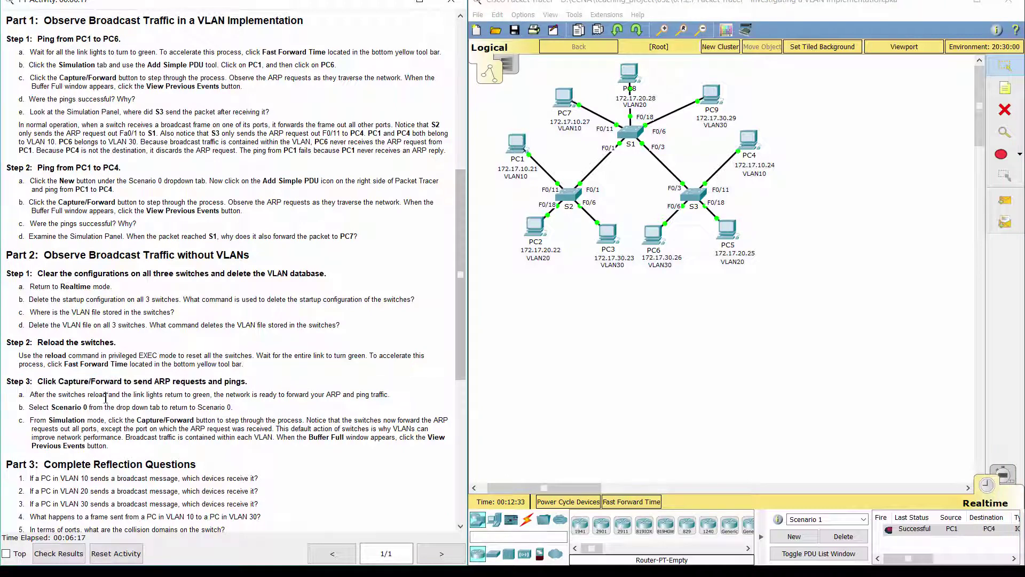
drag(25, 397, 390, 397)
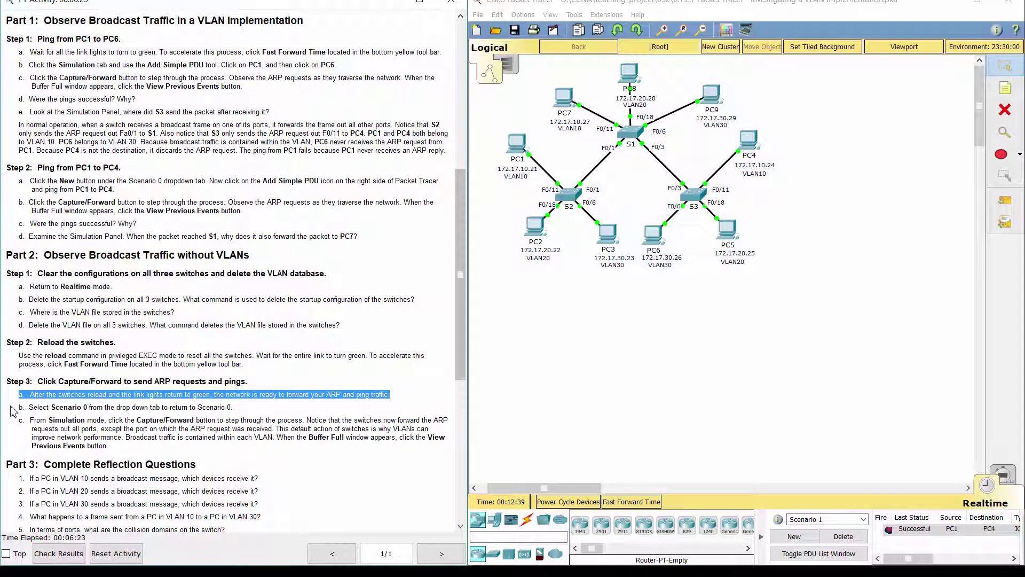
drag(16, 409, 238, 407)
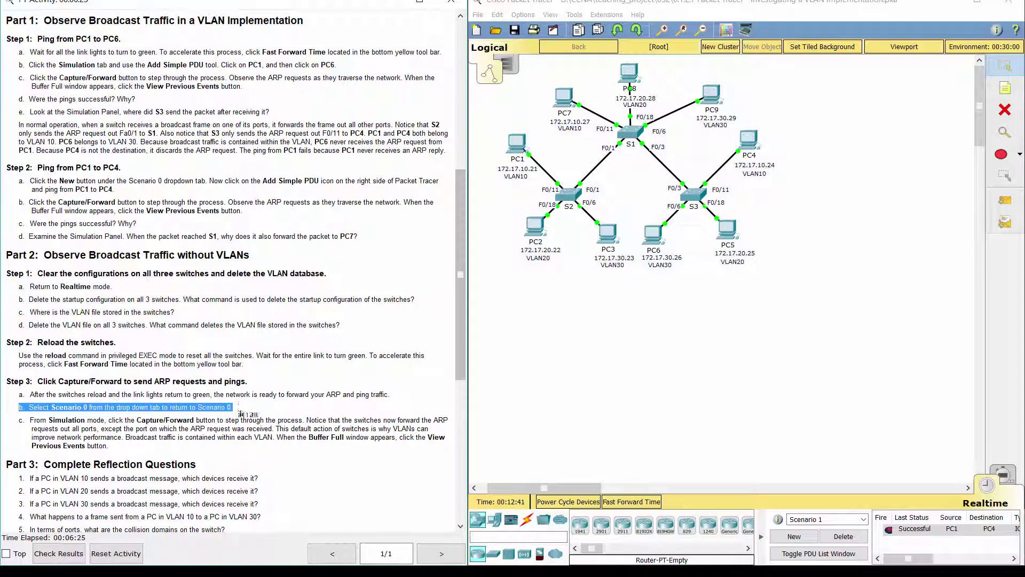
click(845, 517)
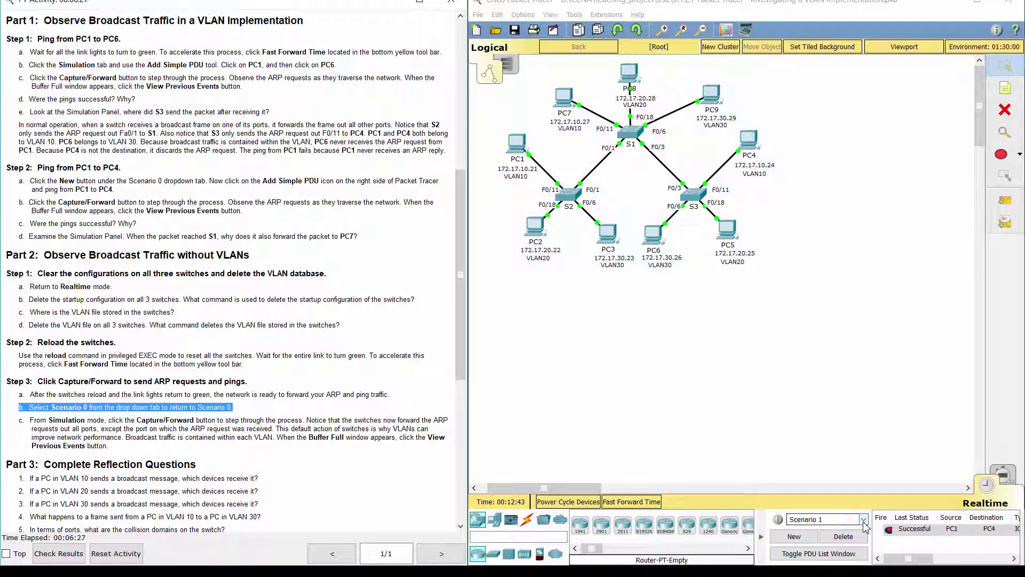
click(833, 529)
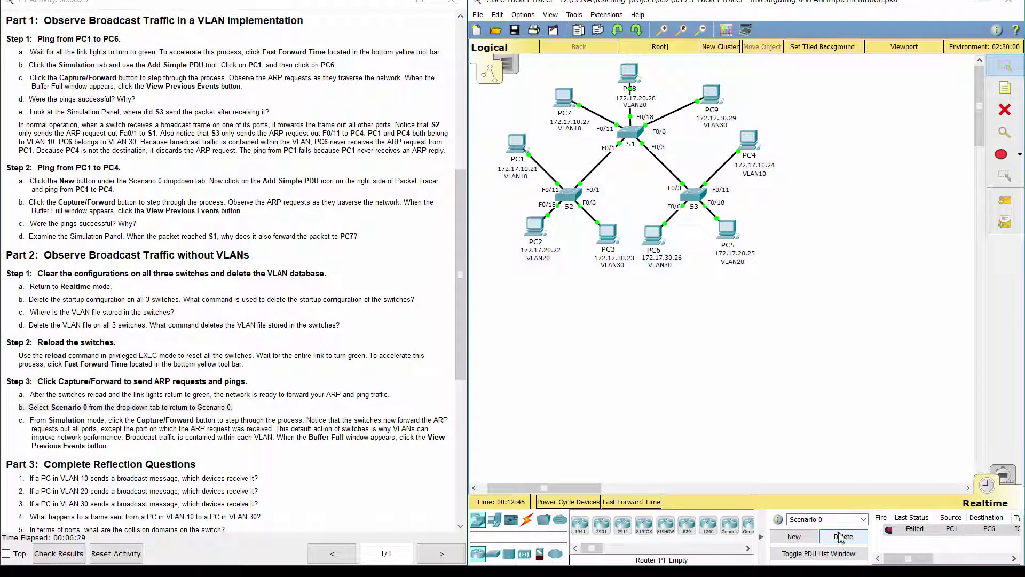
- Read instruction c about forwarding ARP requests without VLANs, and switch to Simulation mode
click(21, 425)
drag(69, 423, 349, 472)
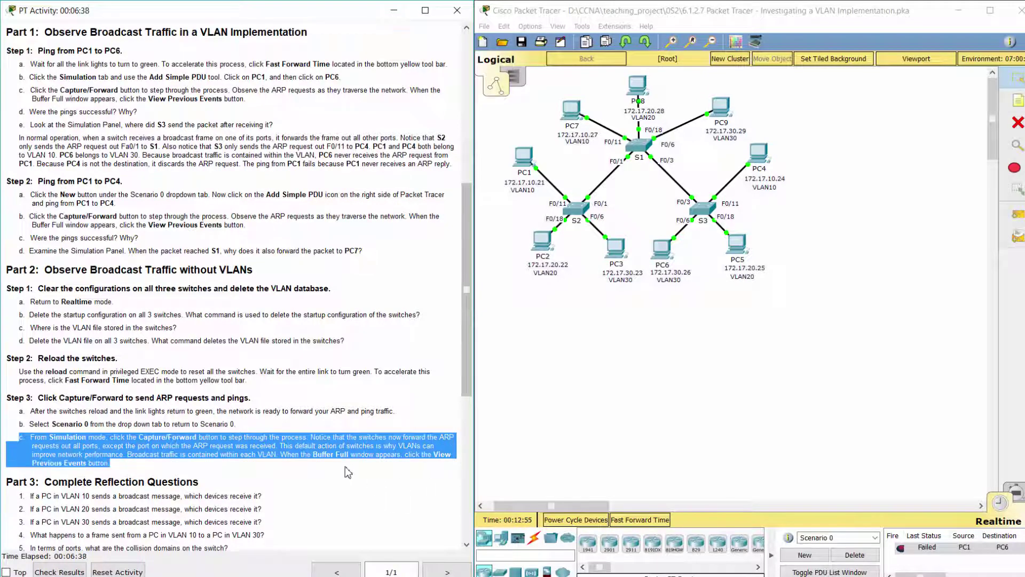
click(550, 505)
click(1017, 488)
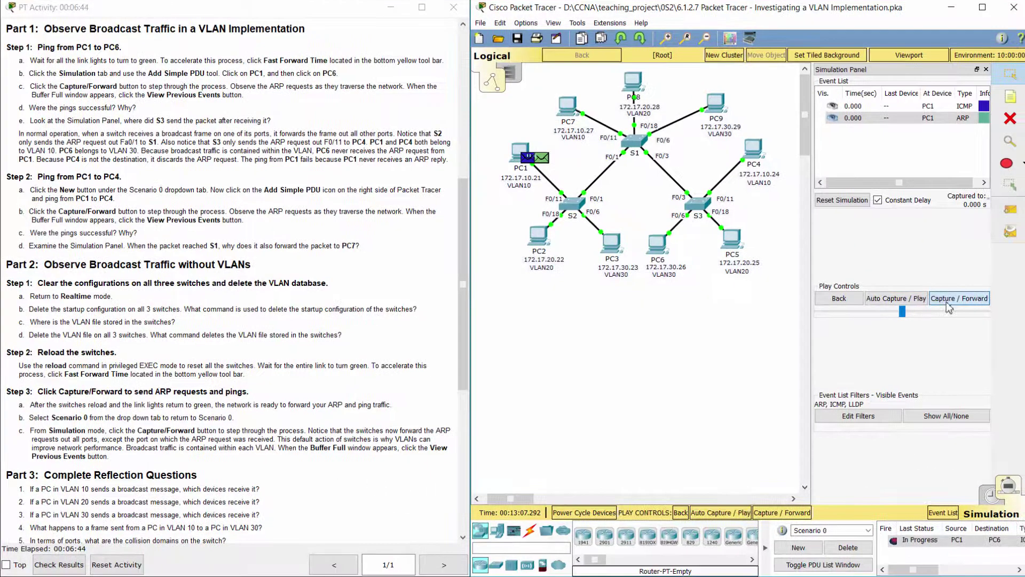
- Step the PC1 to PC6 ping through the network with Capture/Forward until the buffer is full, and choose to view the previous events
click(949, 305)
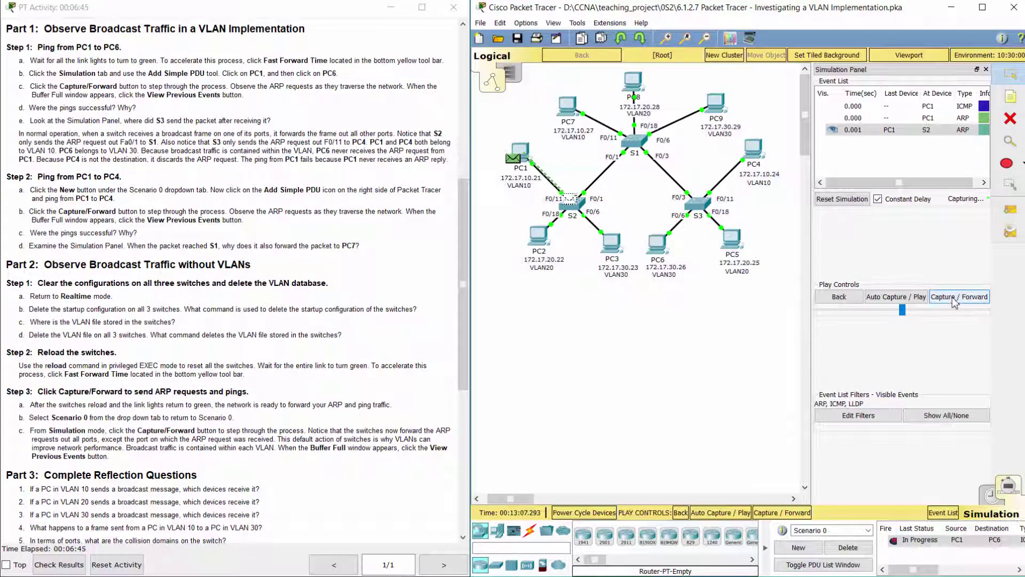
click(954, 302)
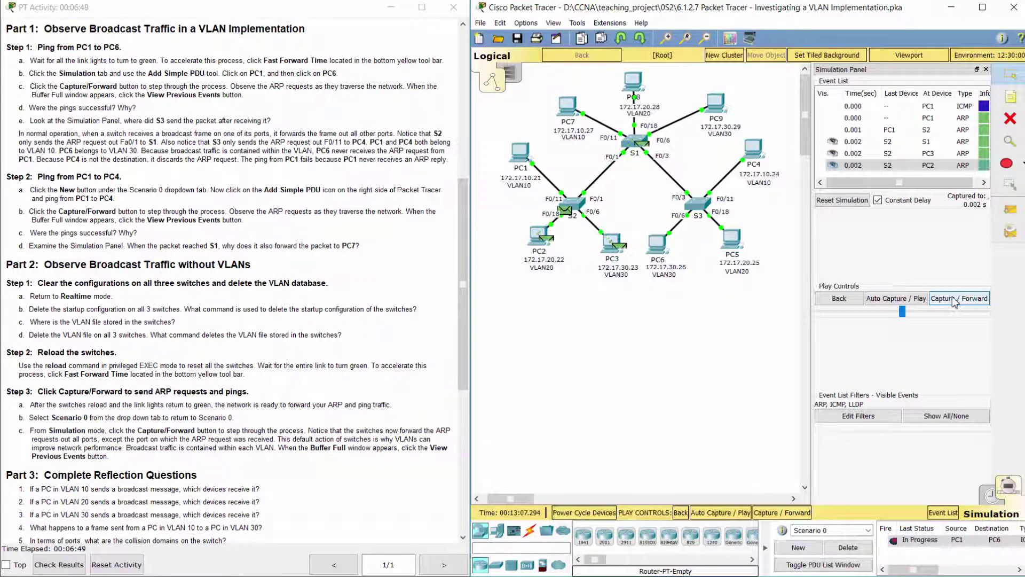
click(955, 302)
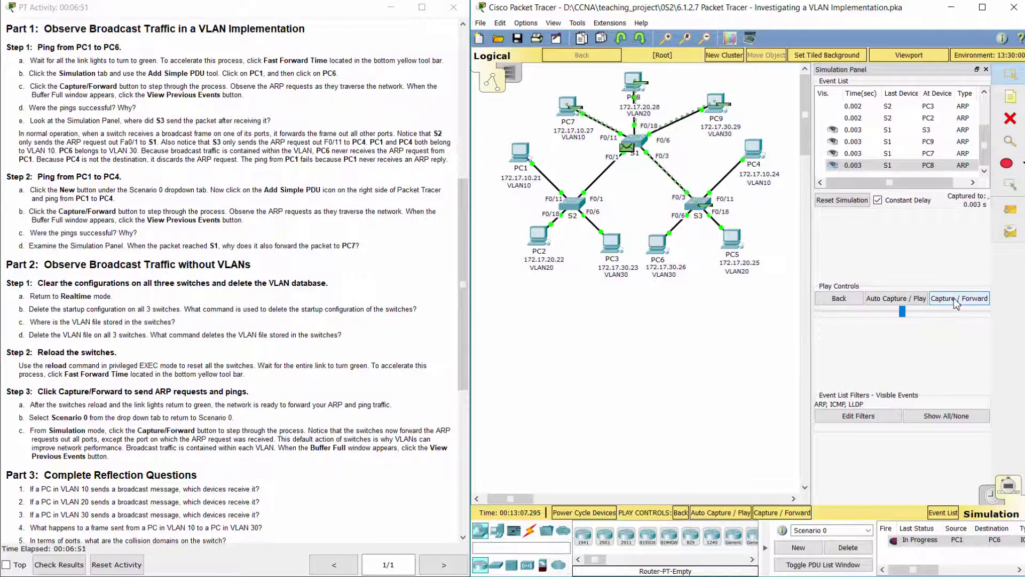
click(955, 302)
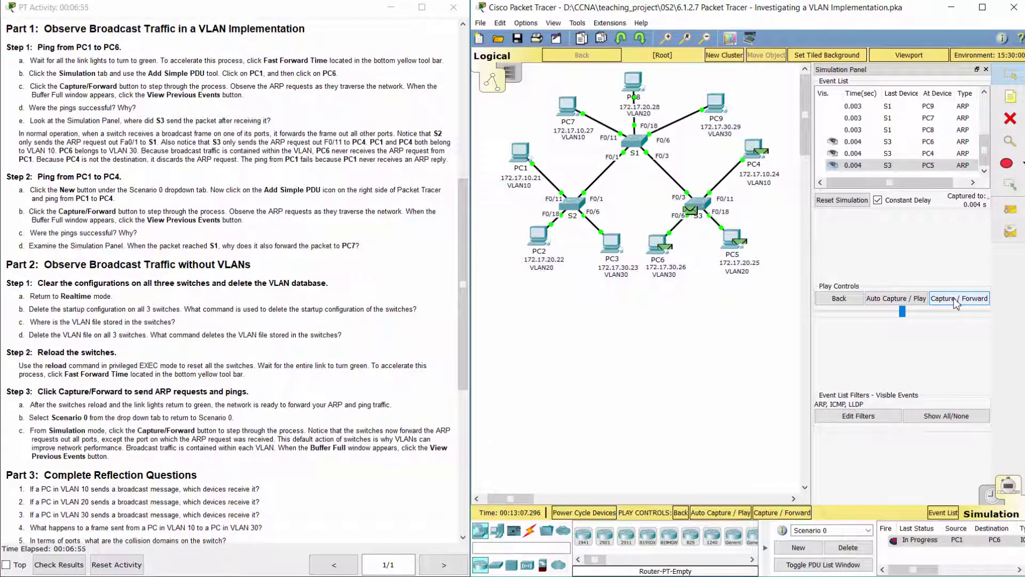
click(955, 299)
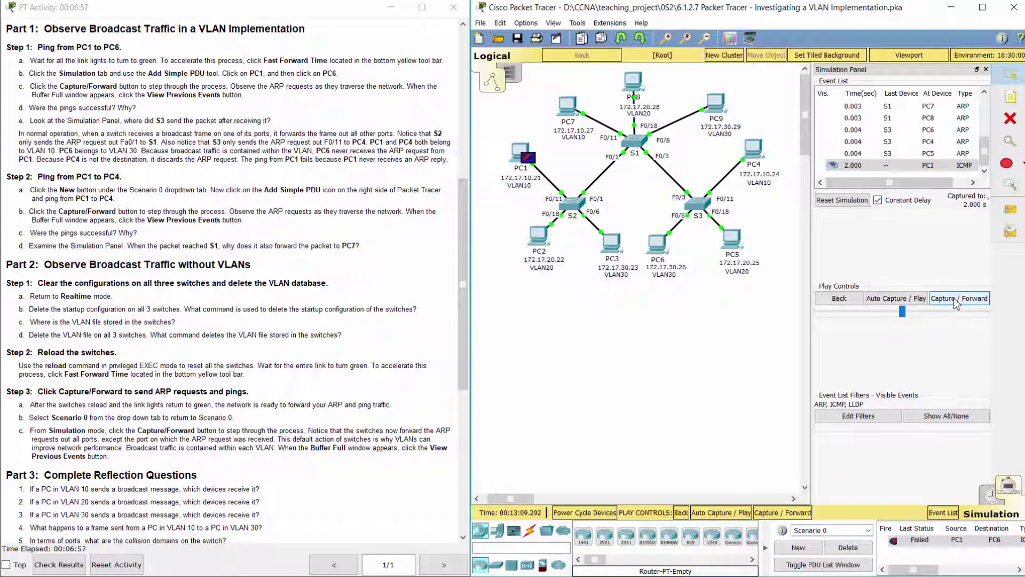
click(955, 299)
click(955, 299)
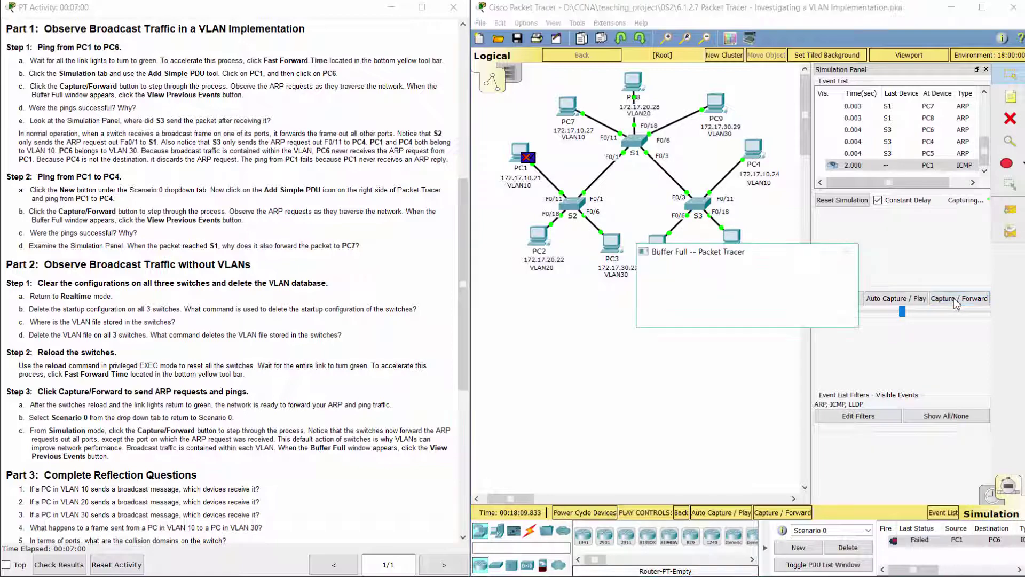
click(823, 313)
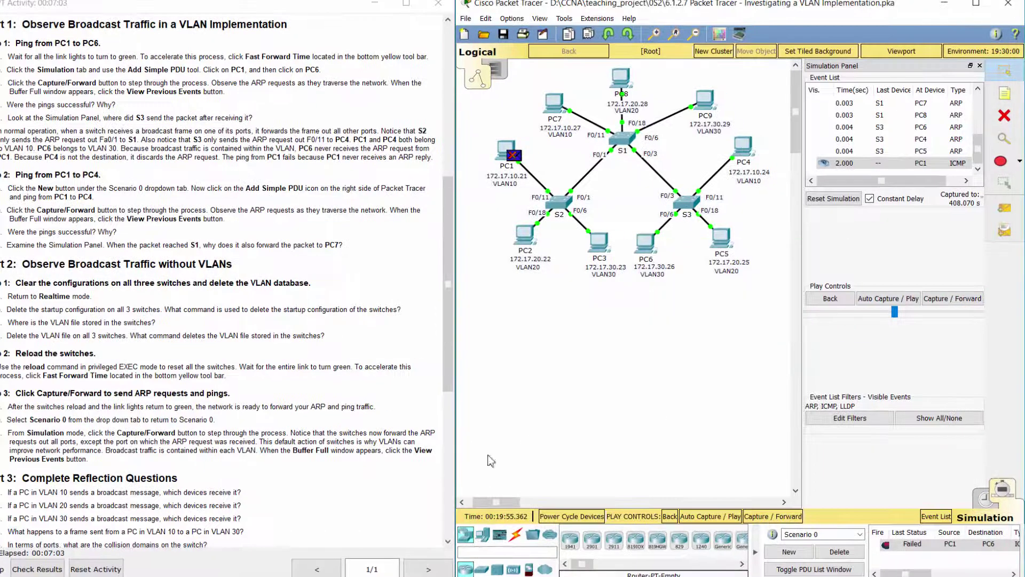
- Read Part 3 reflection questions 1 to 3 about which devices receive broadcasts from PCs in VLANs 10, 20 and 30
scroll(265, 441, down, 4)
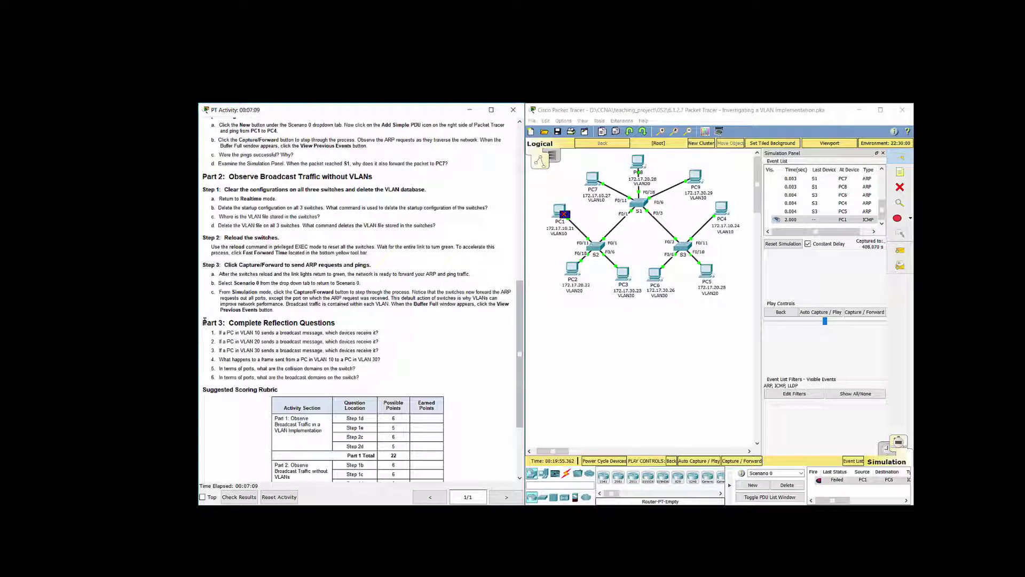
drag(0, 314, 42, 315)
drag(243, 323, 363, 327)
click(258, 341)
drag(209, 334, 390, 336)
click(389, 336)
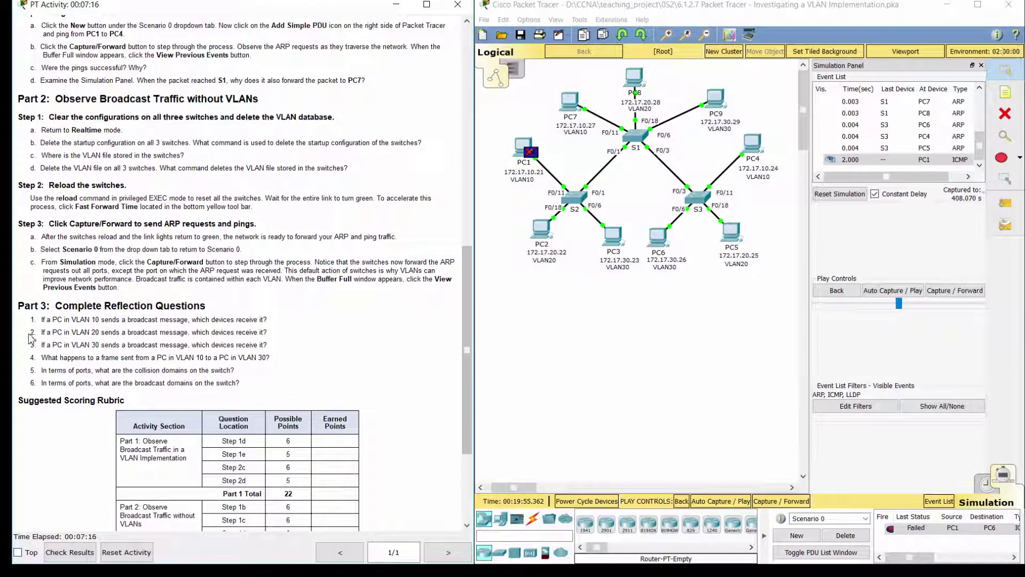
drag(30, 338, 277, 337)
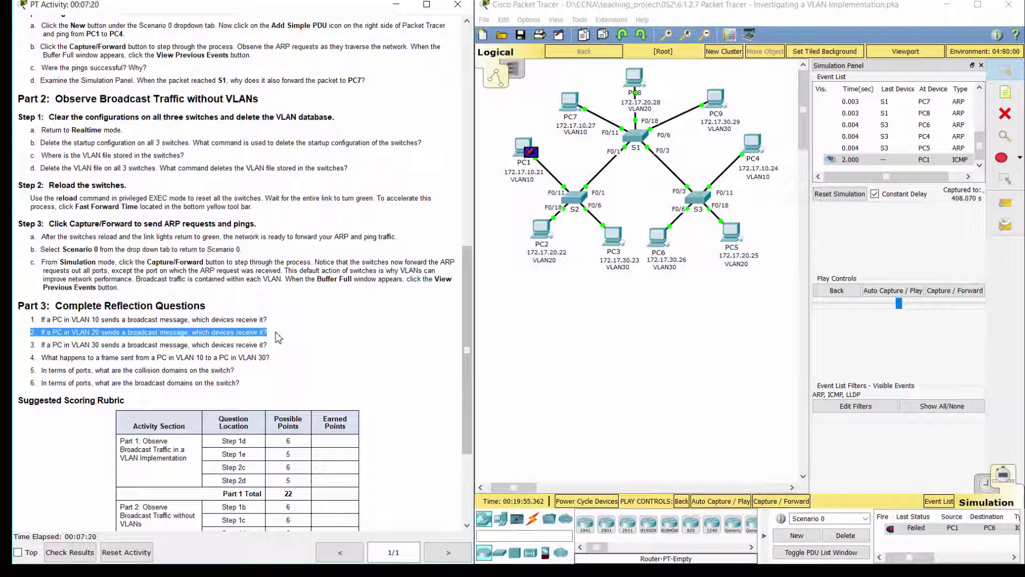
click(277, 337)
drag(30, 345, 269, 346)
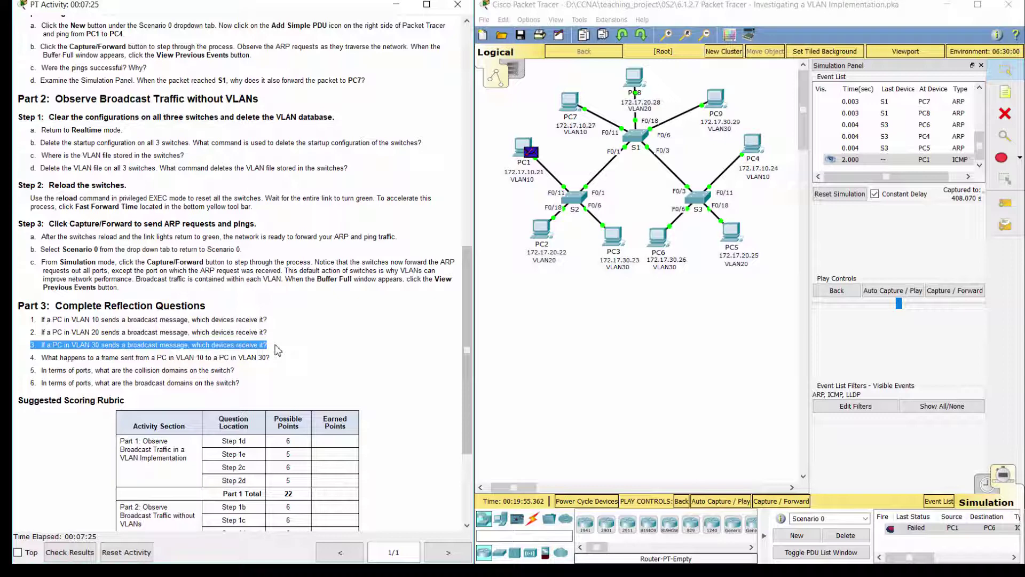
- Read reflection questions 4 to 6 about frames from VLAN 10 to VLAN 30, collision domains and broadcast domains
drag(30, 358, 285, 363)
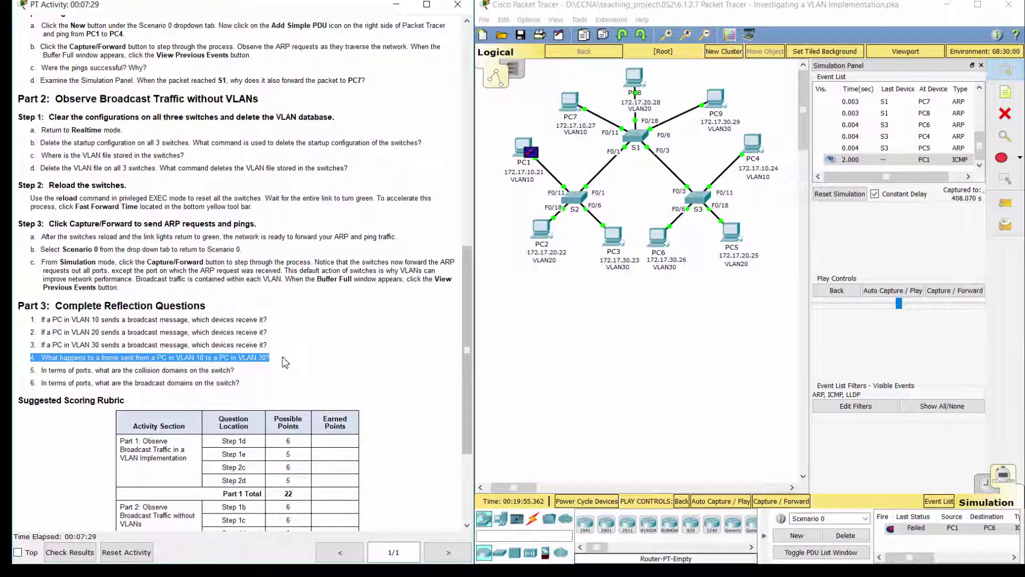
click(286, 362)
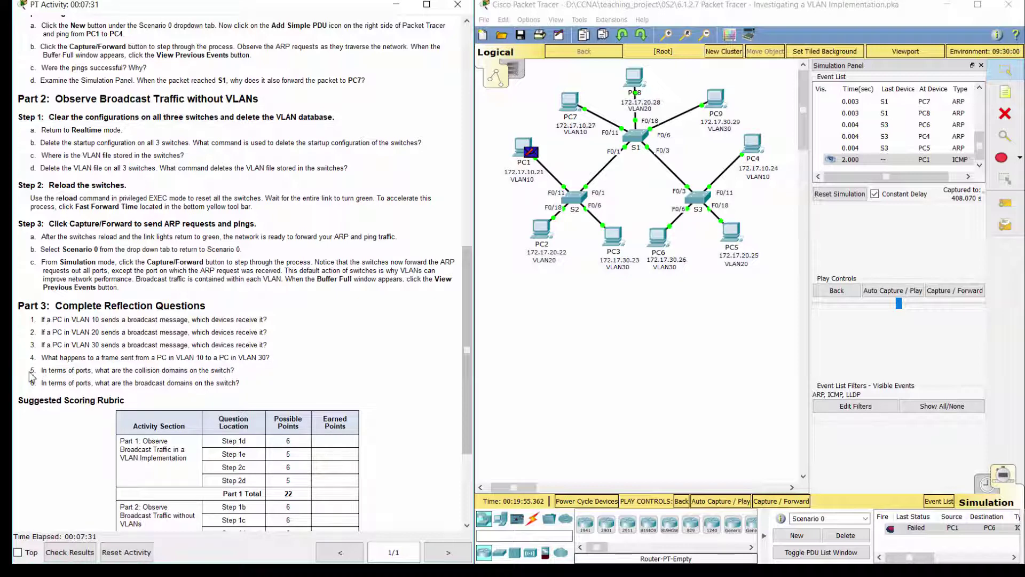
drag(32, 375, 254, 373)
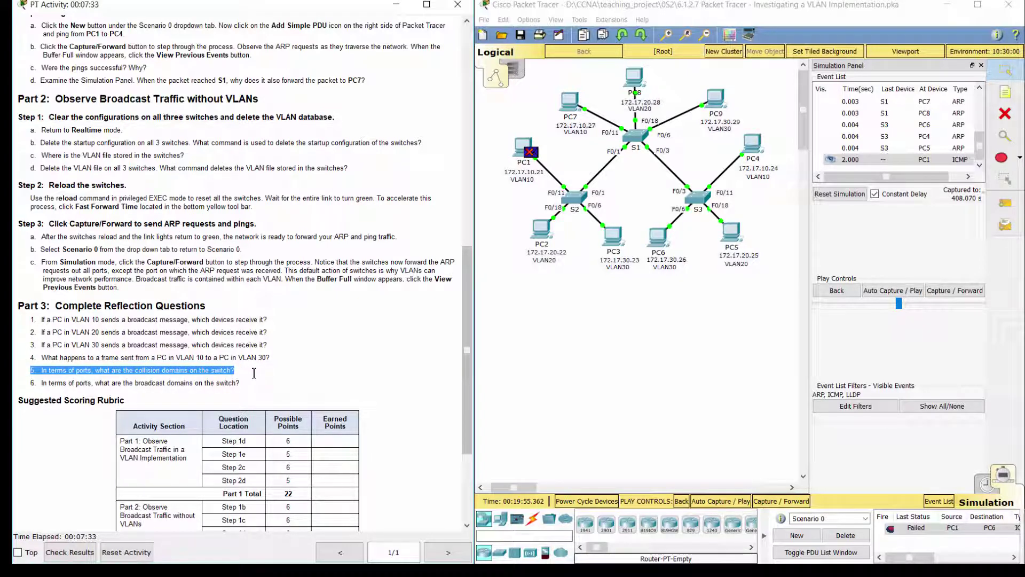
click(263, 377)
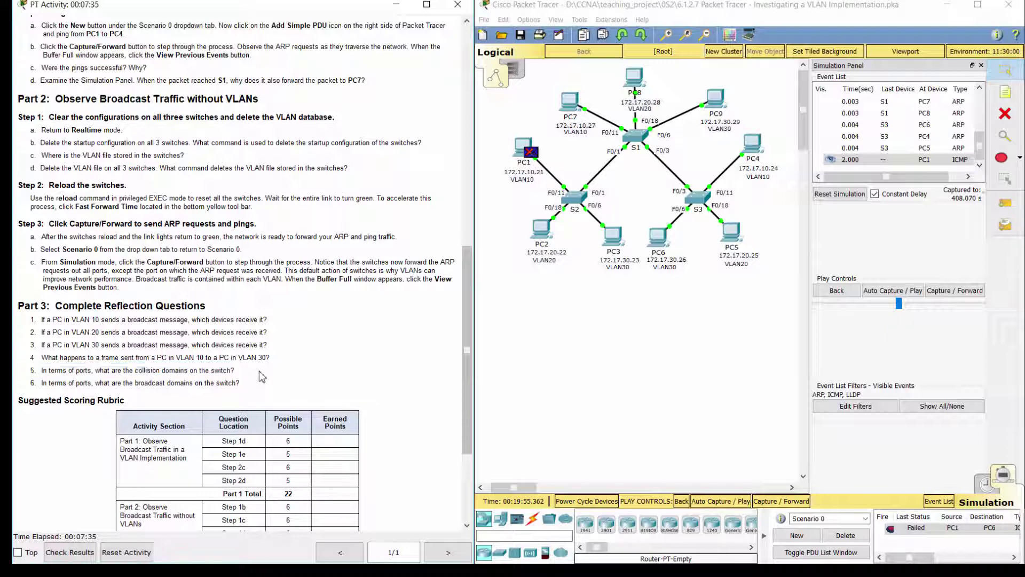
drag(30, 383, 247, 384)
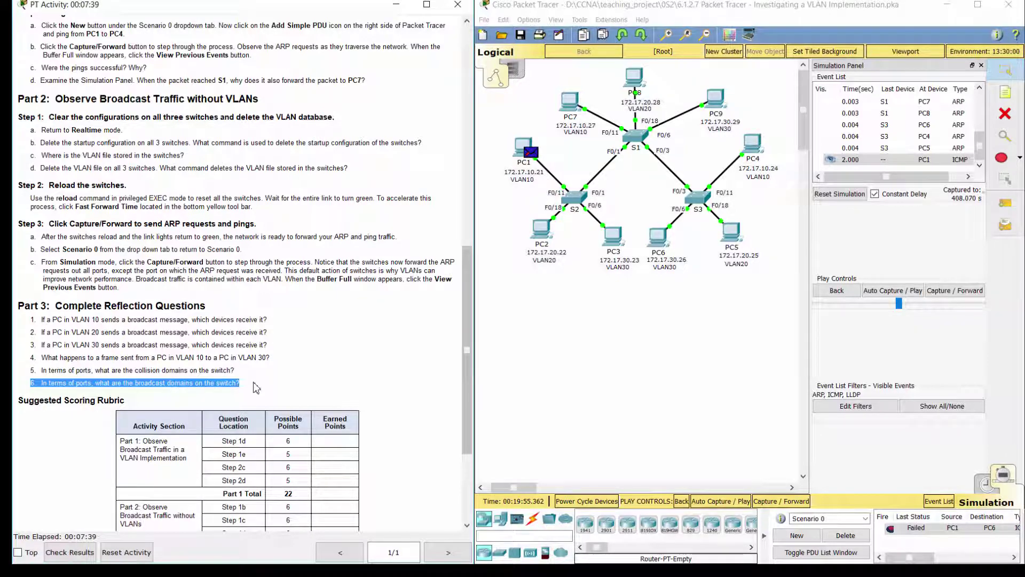
click(256, 388)
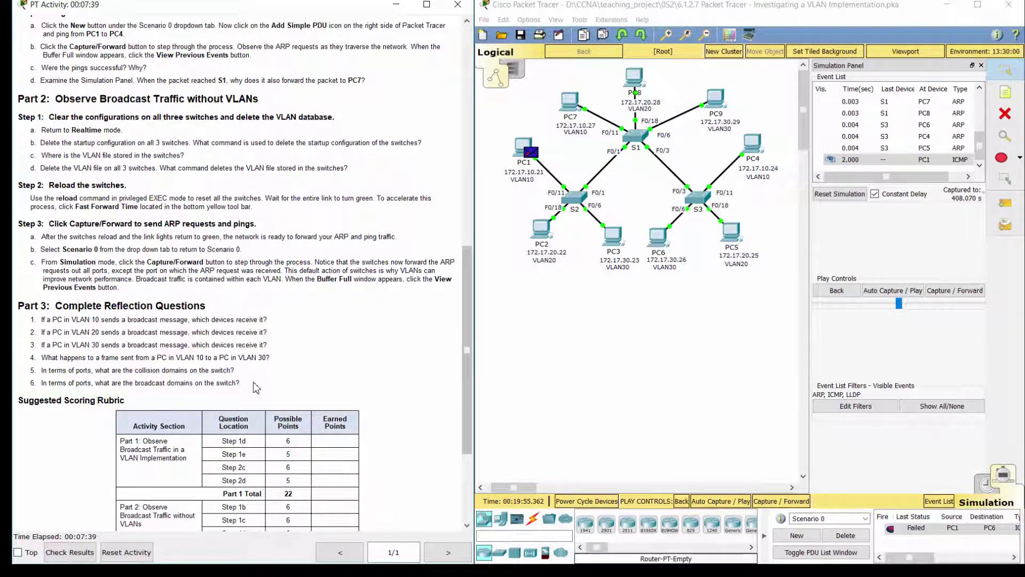